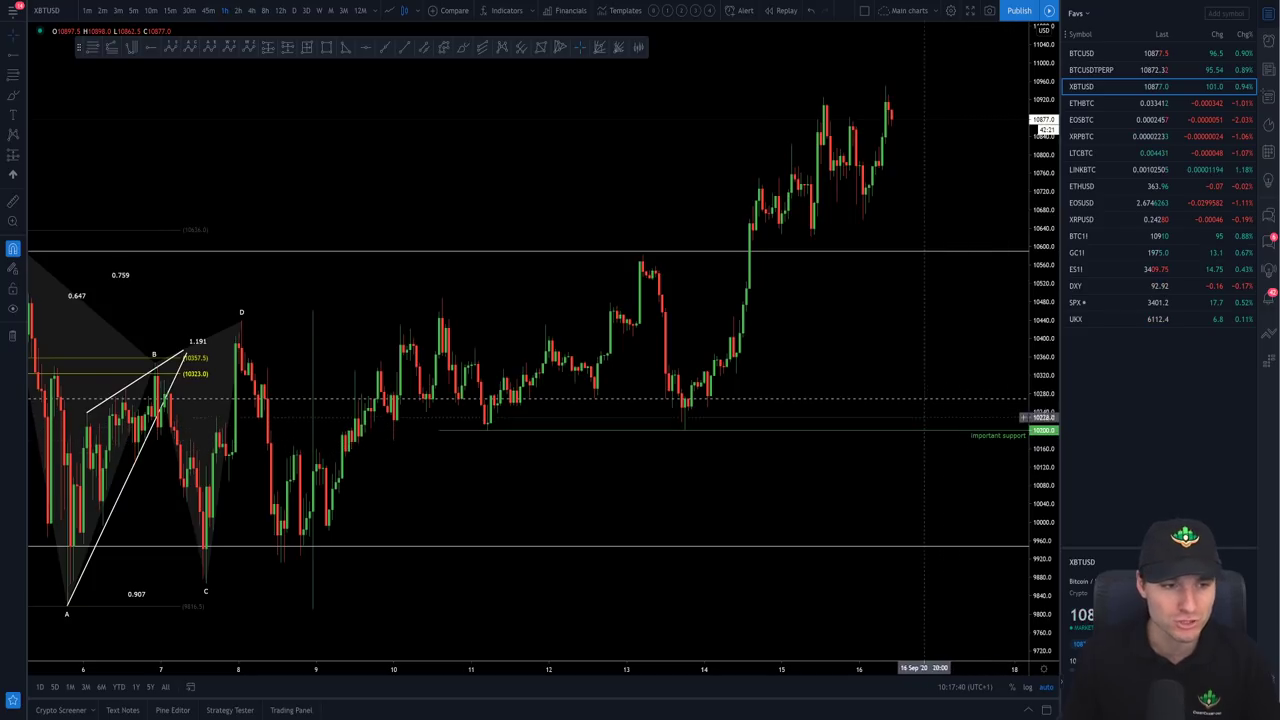
Zoom in and place a horizontal ray near 10650 on the XBTUSD 1h chart.
{"action": "key", "text": "alt+Tab"}
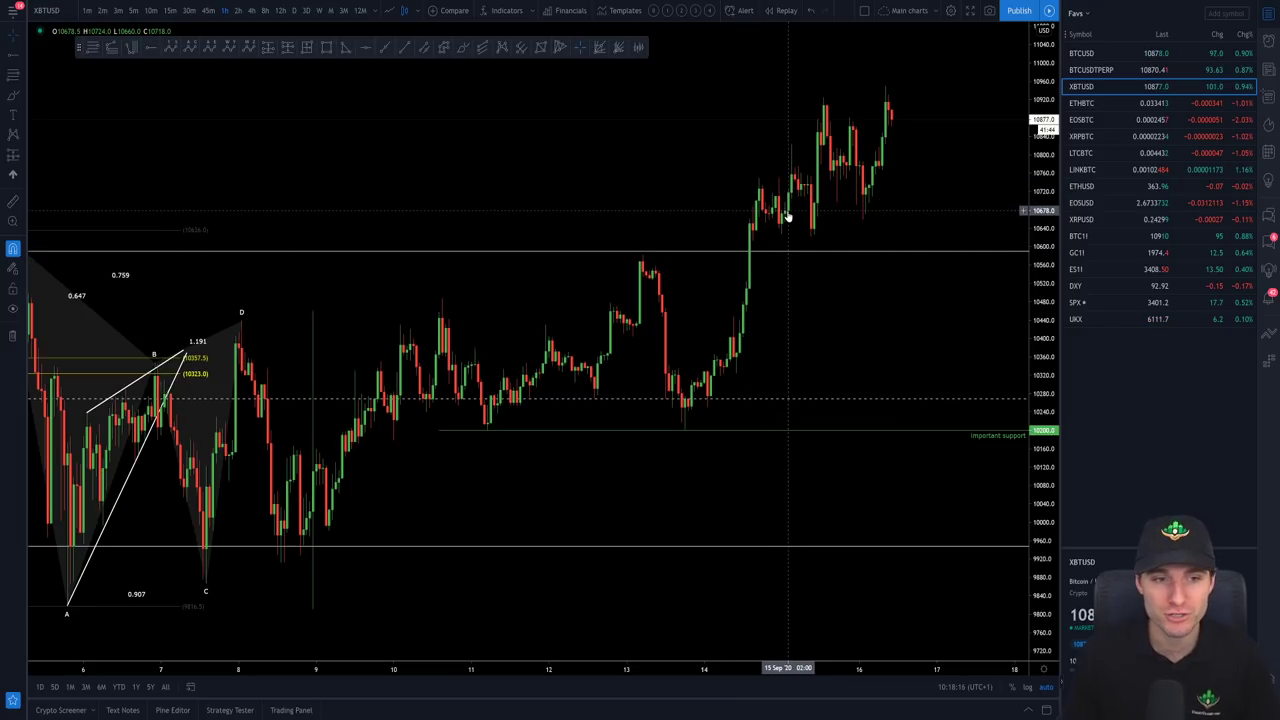
{"action": "scroll", "coordinate": [822, 210], "scroll_direction": "up", "scroll_amount": 1}
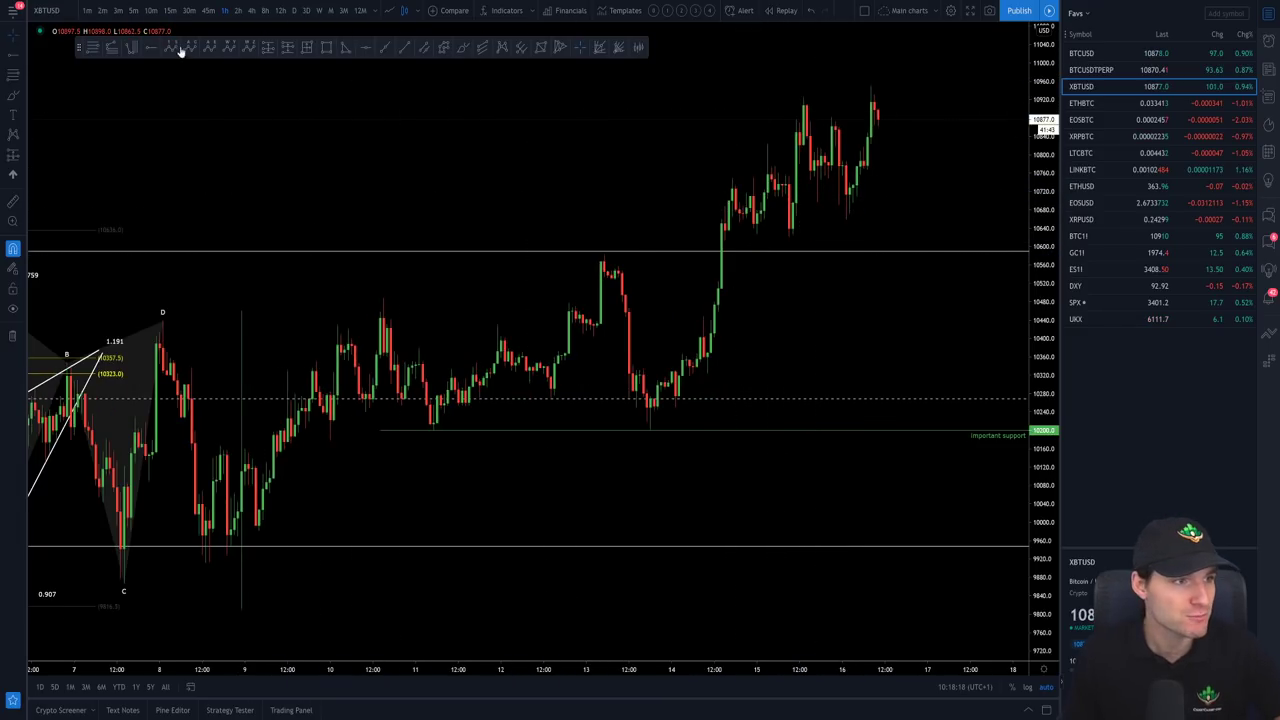
{"action": "left_click", "coordinate": [147, 51]}
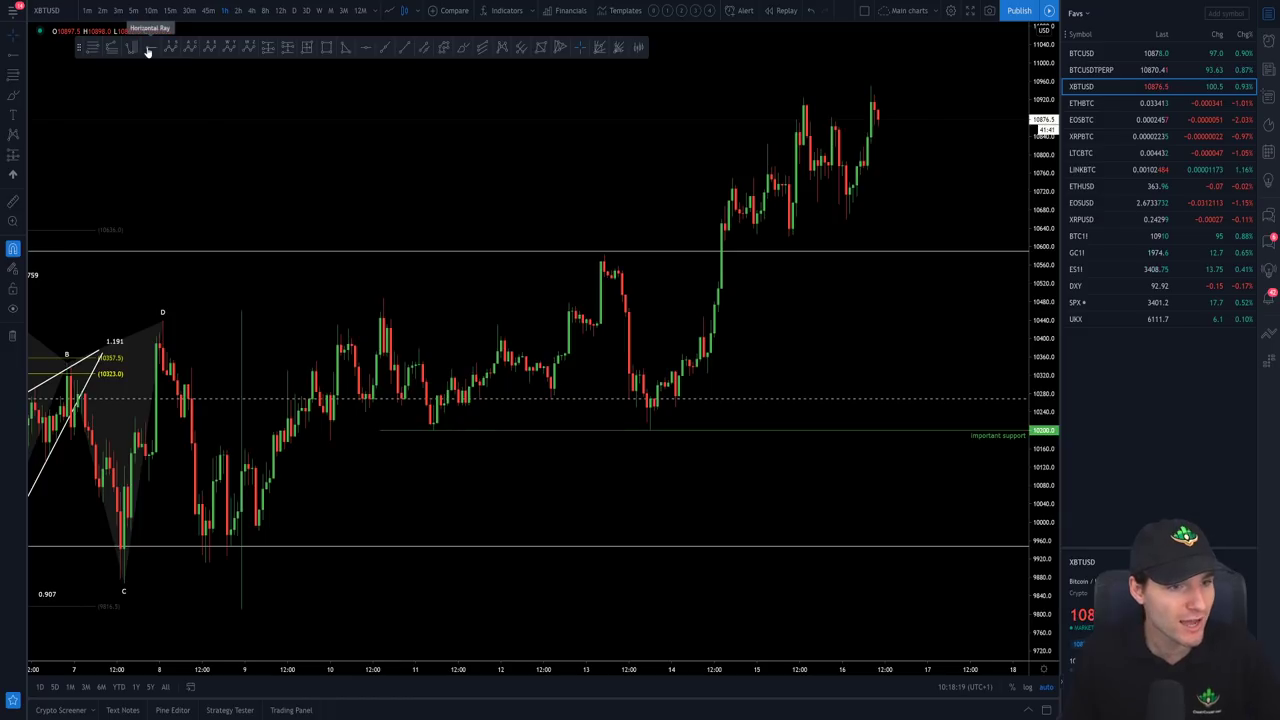
{"action": "left_click", "coordinate": [443, 204]}
{"action": "double_click", "coordinate": [443, 204]}
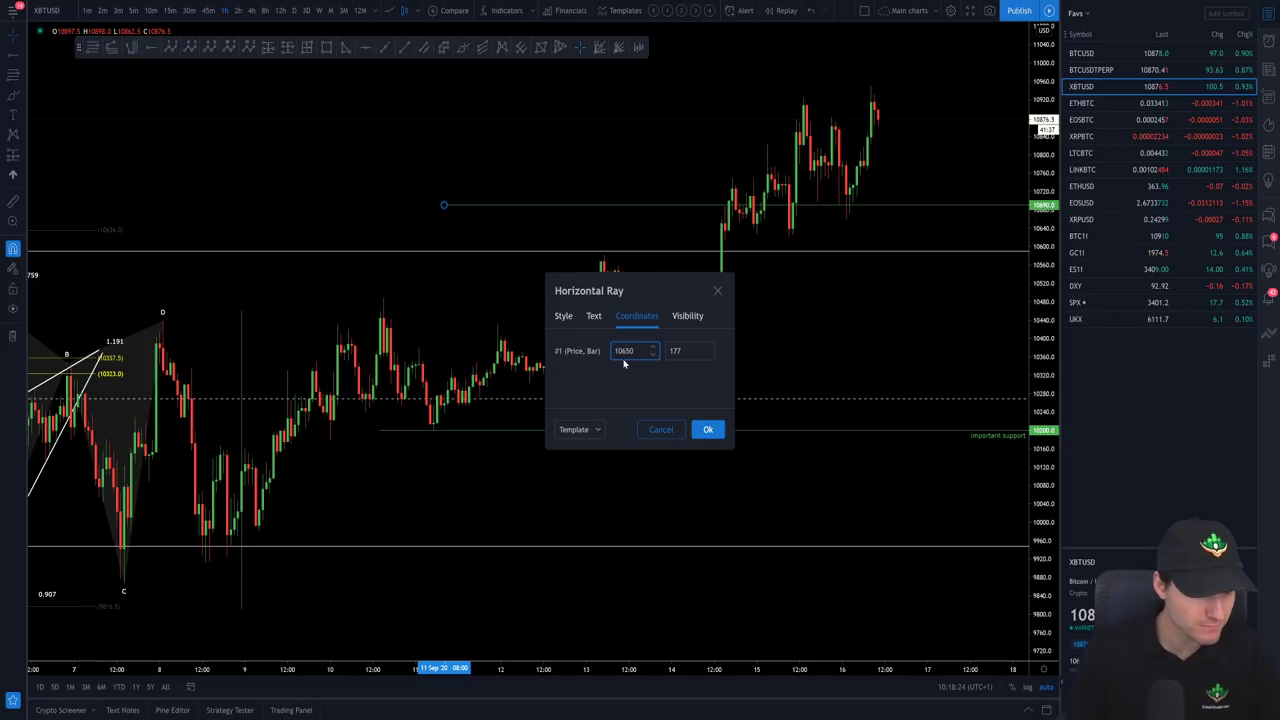
Label the ray 'Target TP1' in red text, then glance at the Discord bitcoin channel.
{"action": "left_click", "coordinate": [565, 318]}
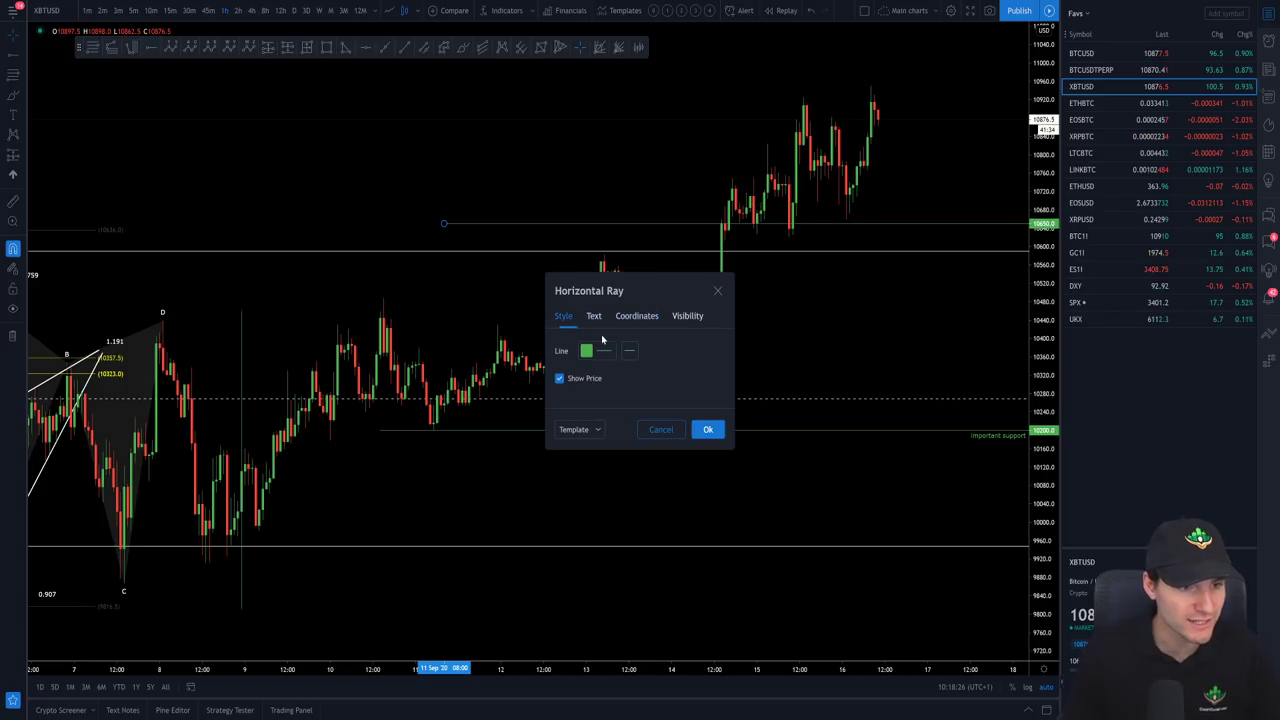
{"action": "left_click", "coordinate": [595, 318]}
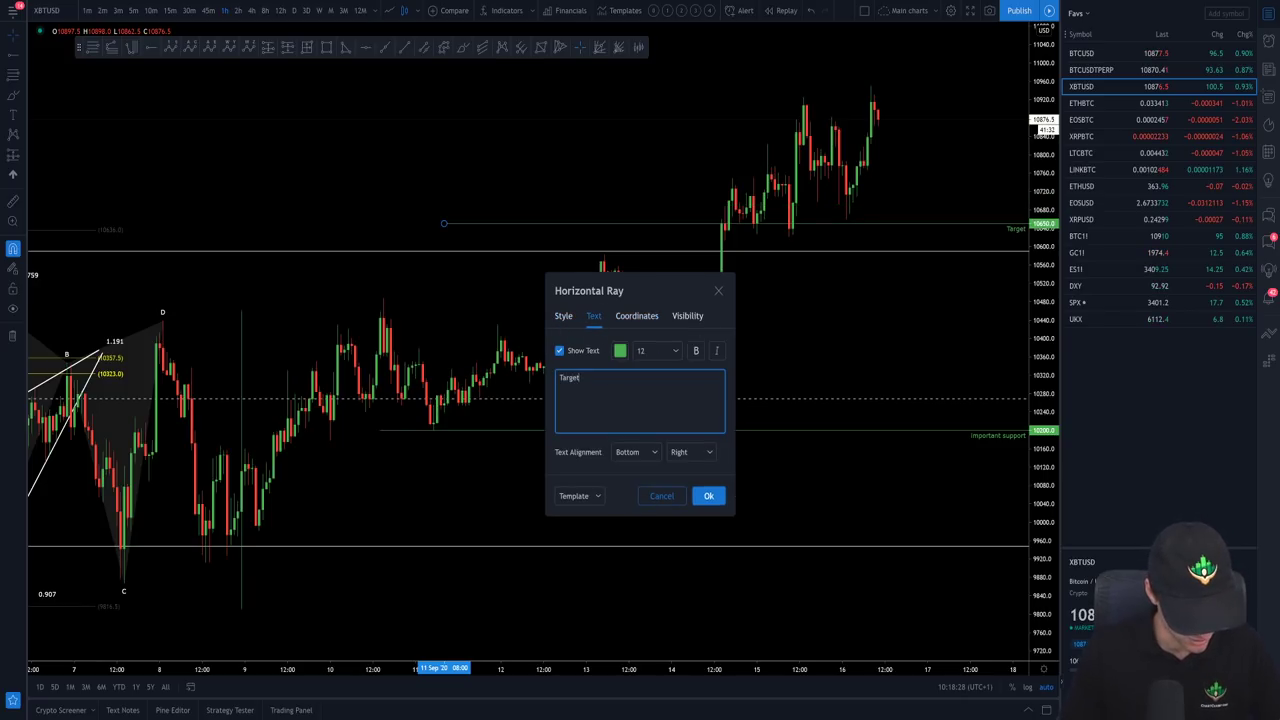
{"action": "left_click", "coordinate": [620, 351]}
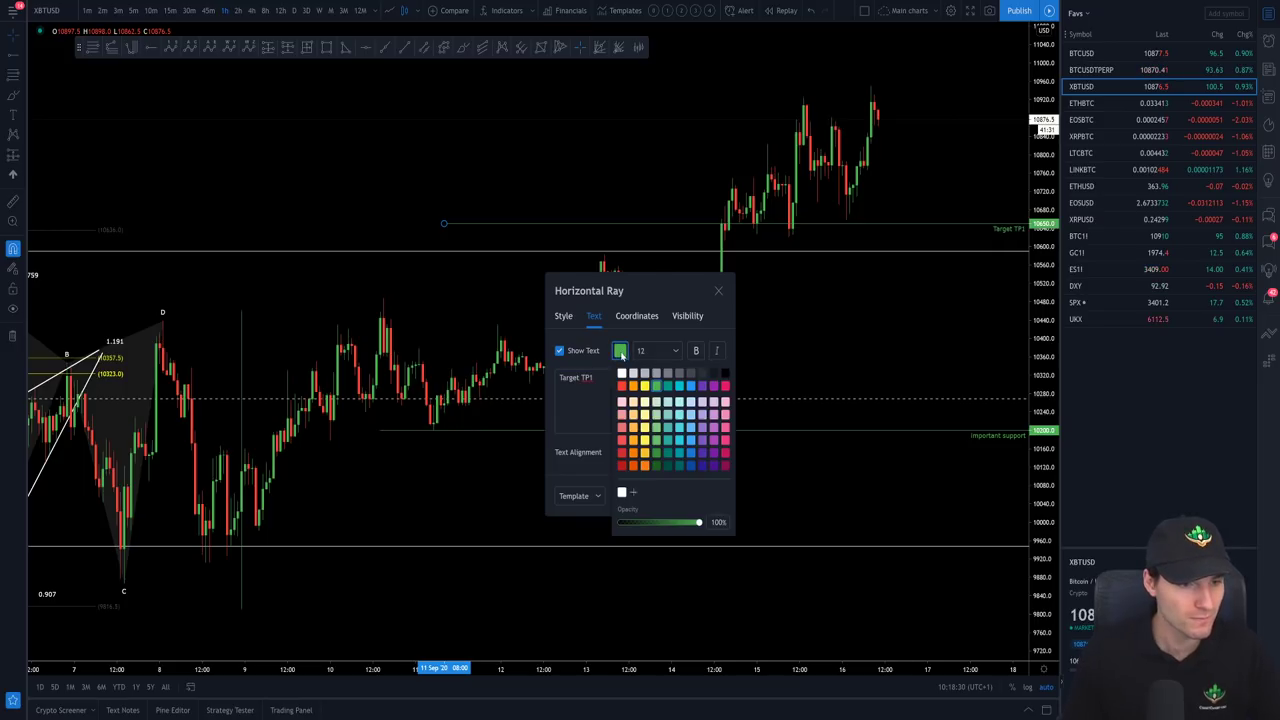
{"action": "left_click", "coordinate": [621, 464]}
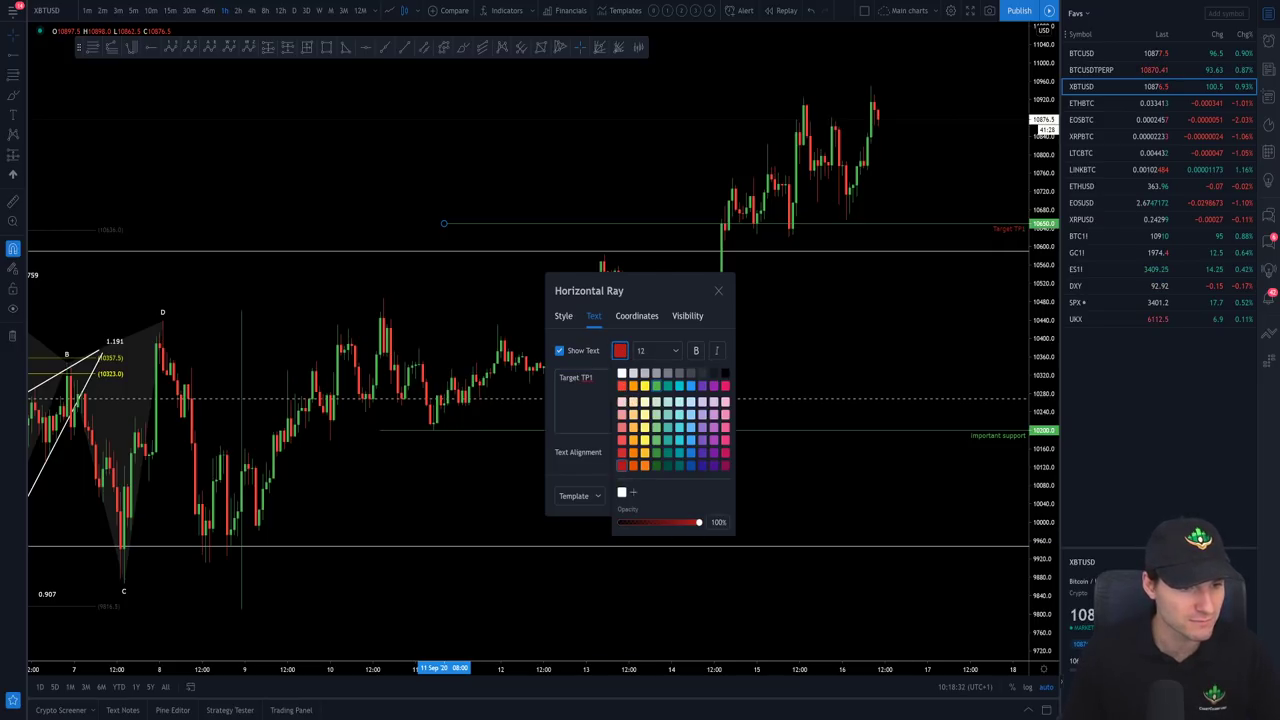
{"action": "left_click", "coordinate": [650, 420]}
{"action": "left_click", "coordinate": [708, 494]}
{"action": "key", "text": "alt+Tab"}
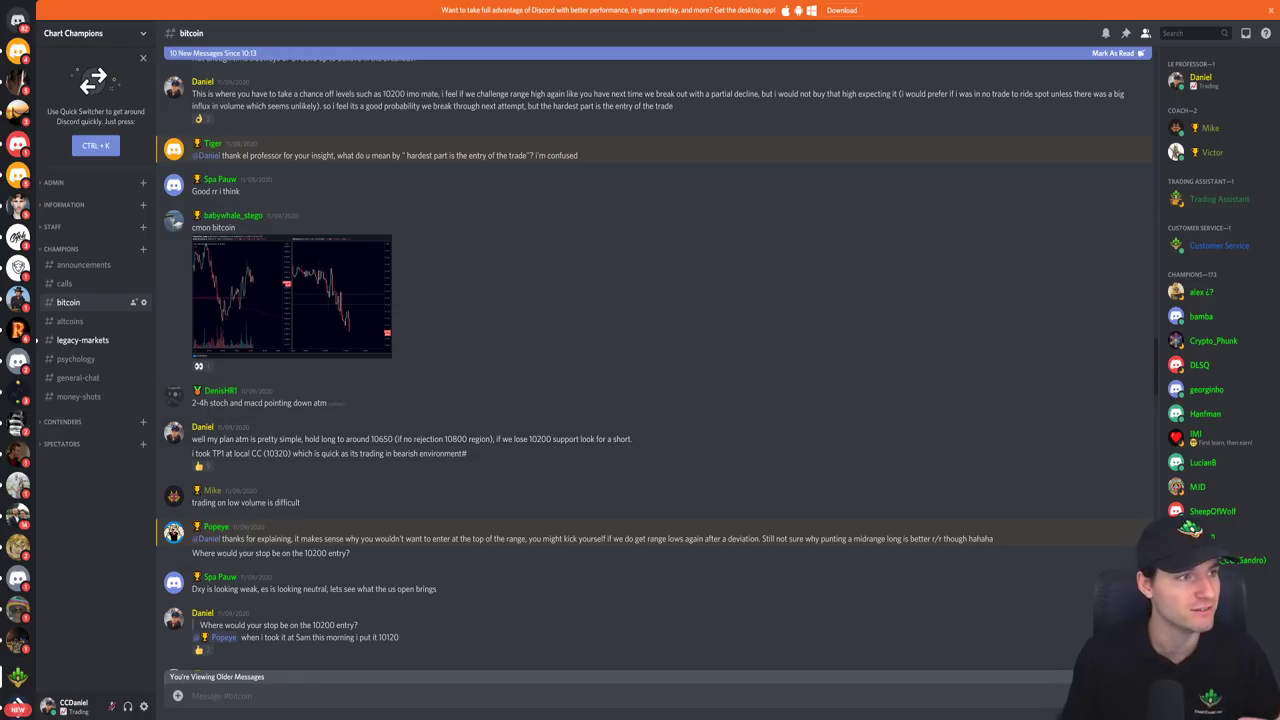
{"action": "key", "text": "alt+Tab"}
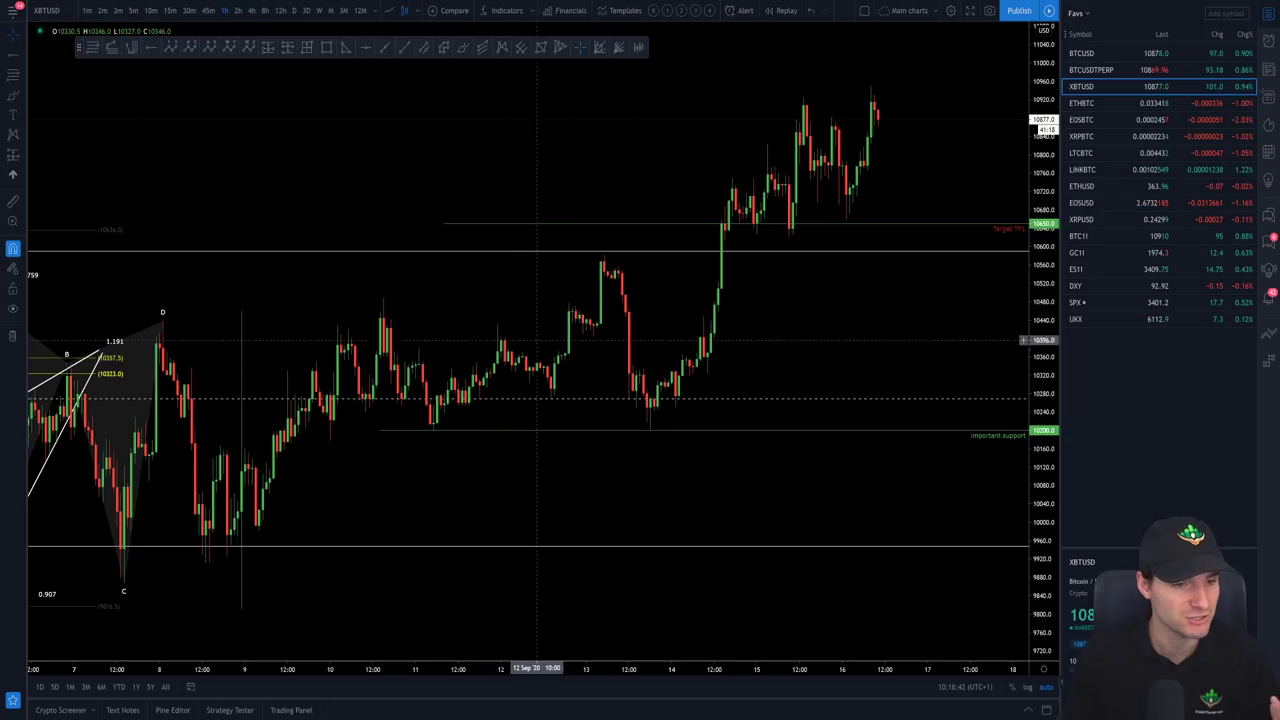
Change the Target TP1 ray's line colour to red.
{"action": "double_click", "coordinate": [899, 225]}
{"action": "left_click", "coordinate": [565, 284]}
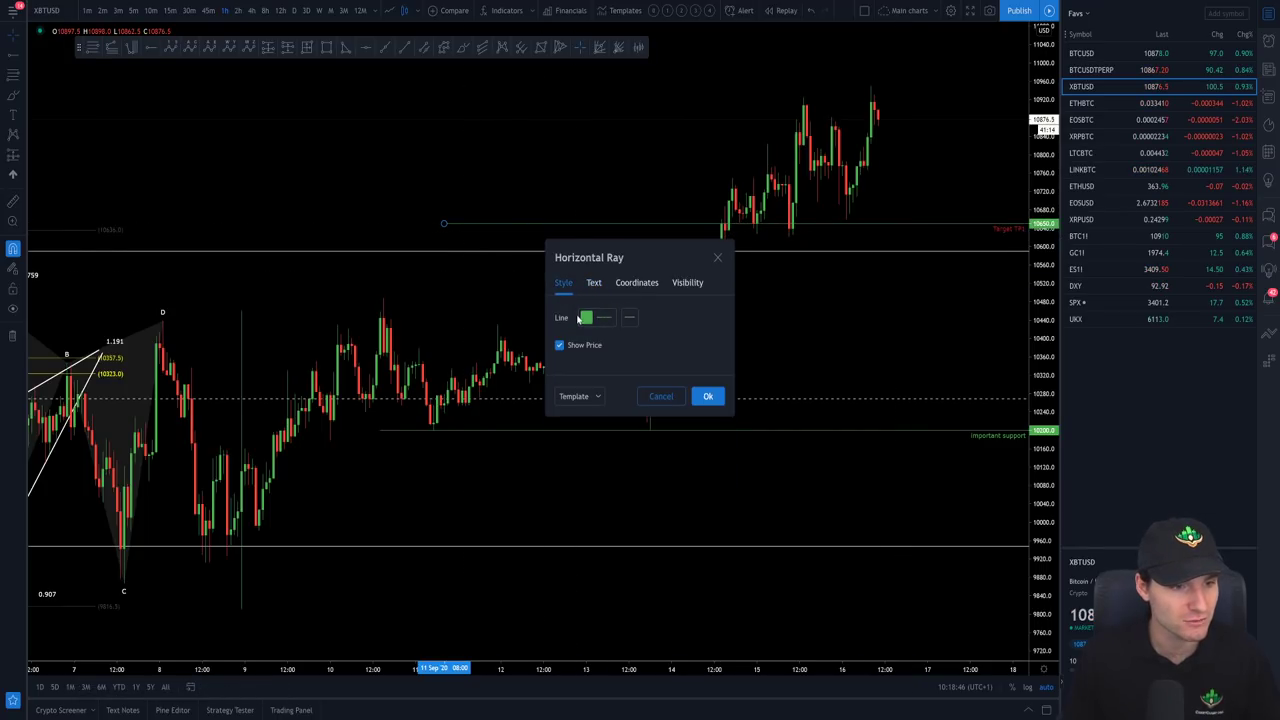
{"action": "left_click", "coordinate": [584, 318]}
{"action": "left_click", "coordinate": [591, 420]}
{"action": "left_click", "coordinate": [706, 392]}
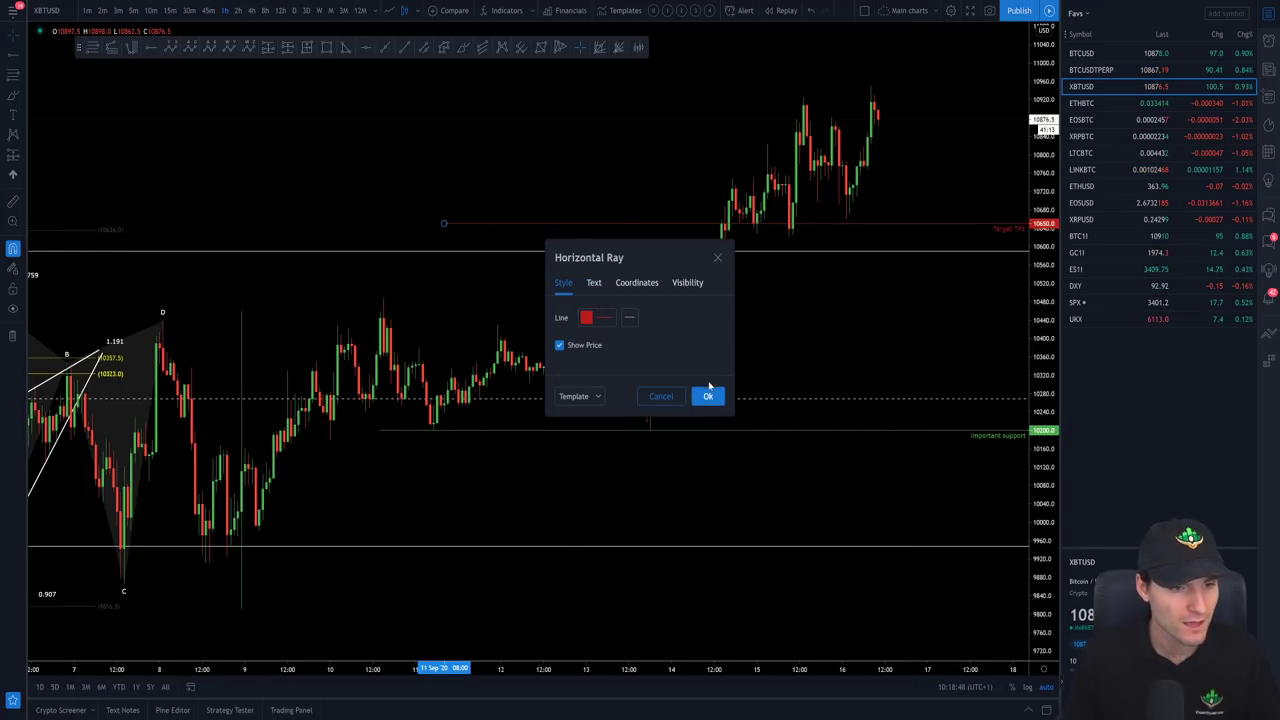
{"action": "left_click", "coordinate": [707, 396]}
Reframe the chart to show the latest highs with Target TP1 and important support visible.
{"action": "scroll", "coordinate": [863, 347], "scroll_direction": "up", "scroll_amount": 2}
{"action": "scroll", "coordinate": [890, 350], "scroll_direction": "down", "scroll_amount": 2}
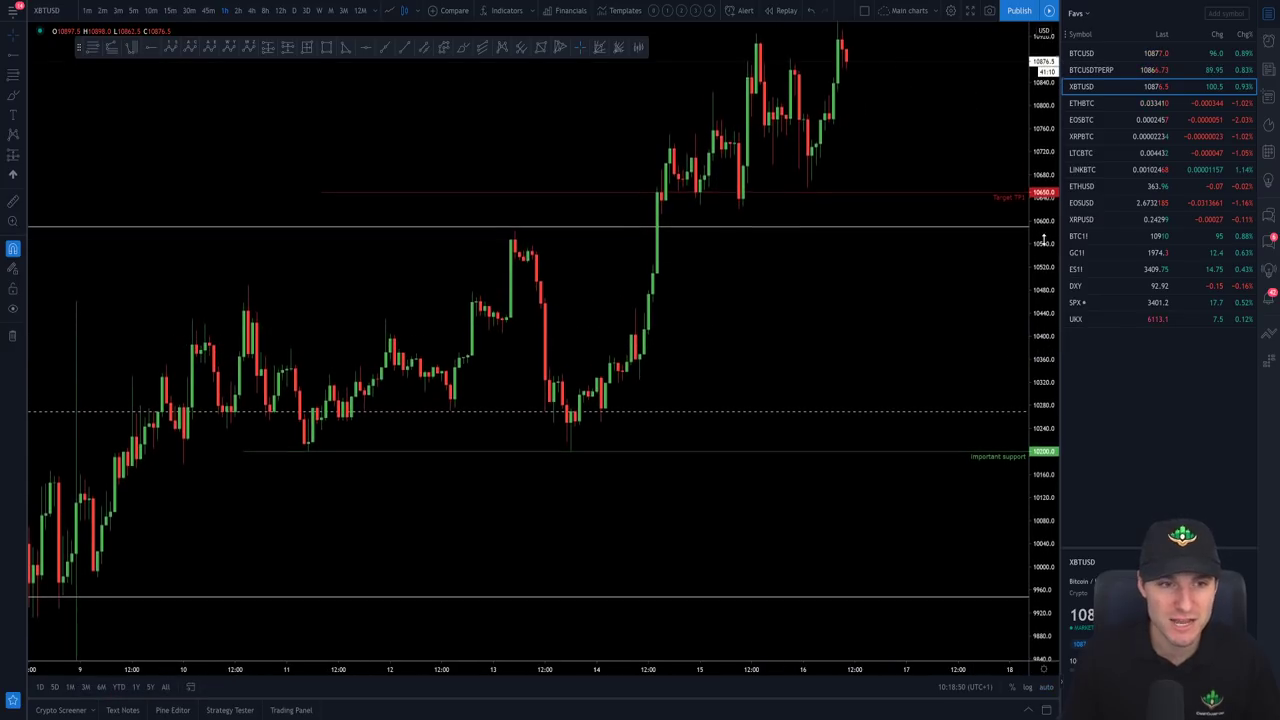
{"action": "left_click_drag", "start_coordinate": [914, 354], "coordinate": [928, 392]}
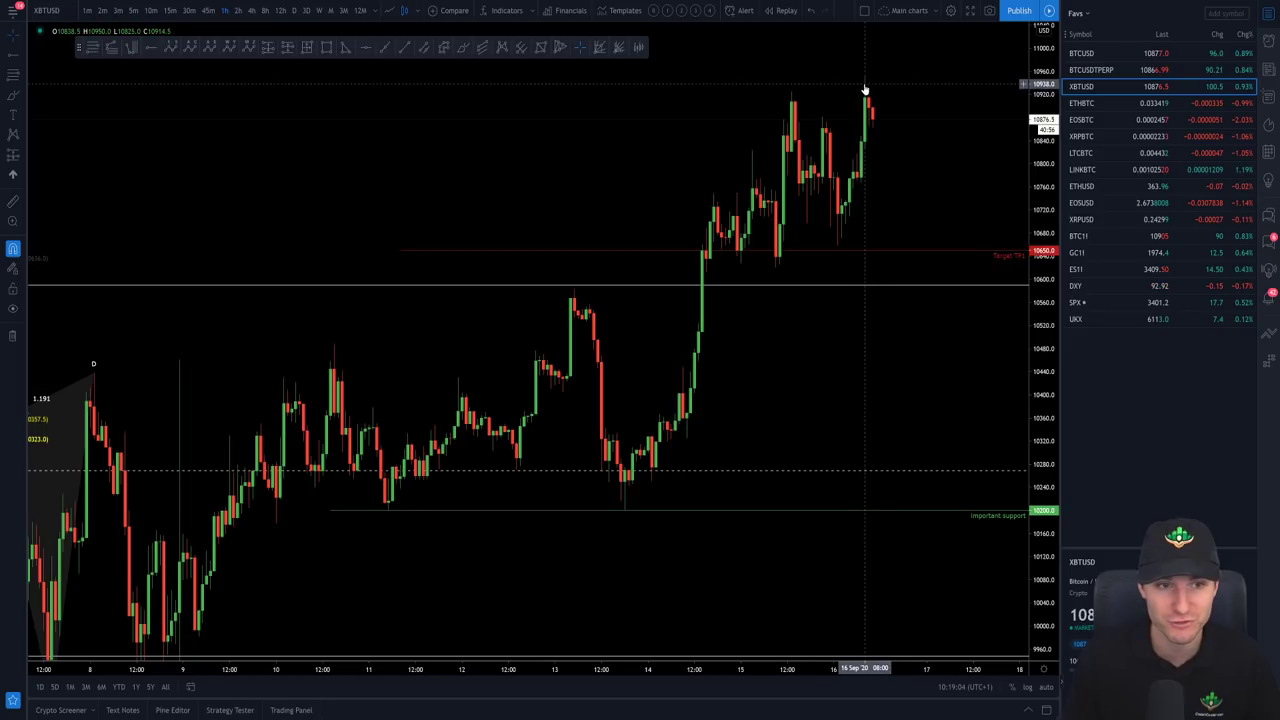
{"action": "left_click_drag", "start_coordinate": [865, 90], "coordinate": [893, 122]}
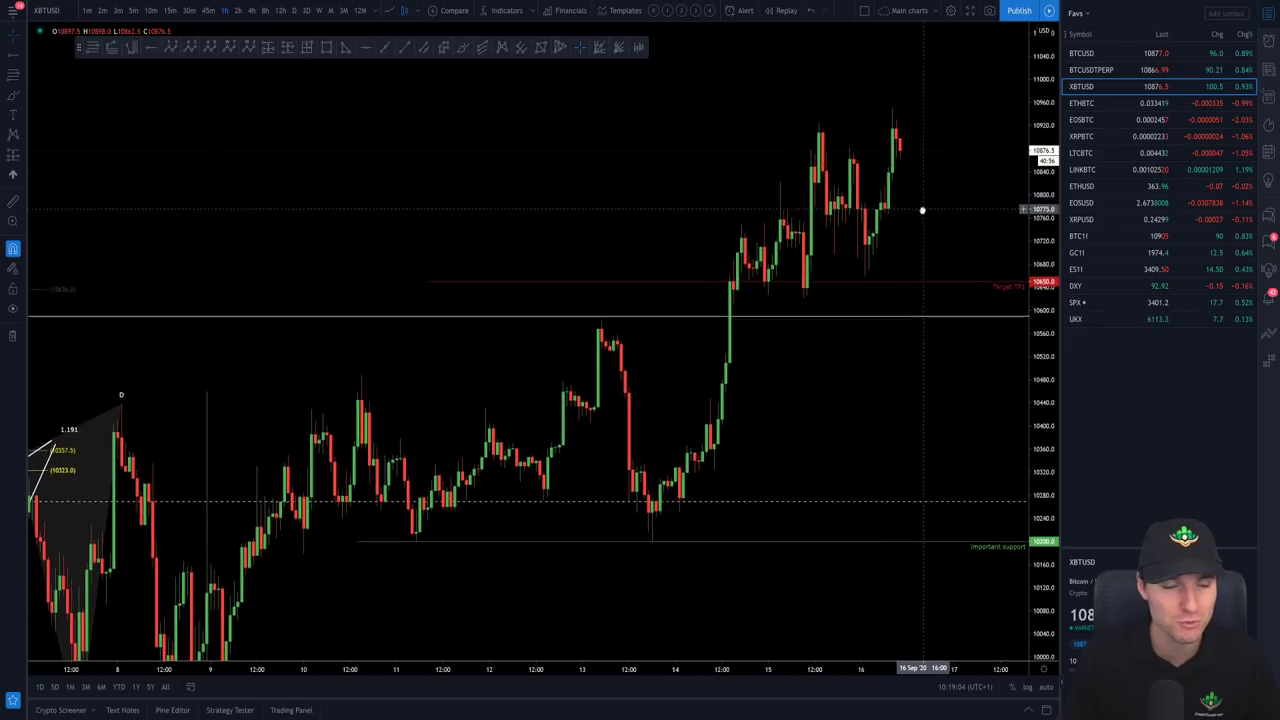
Switch XBTUSD to 15-minute candles, frame the recent rally above Target TP1, then check Discord.
{"action": "left_click", "coordinate": [166, 12]}
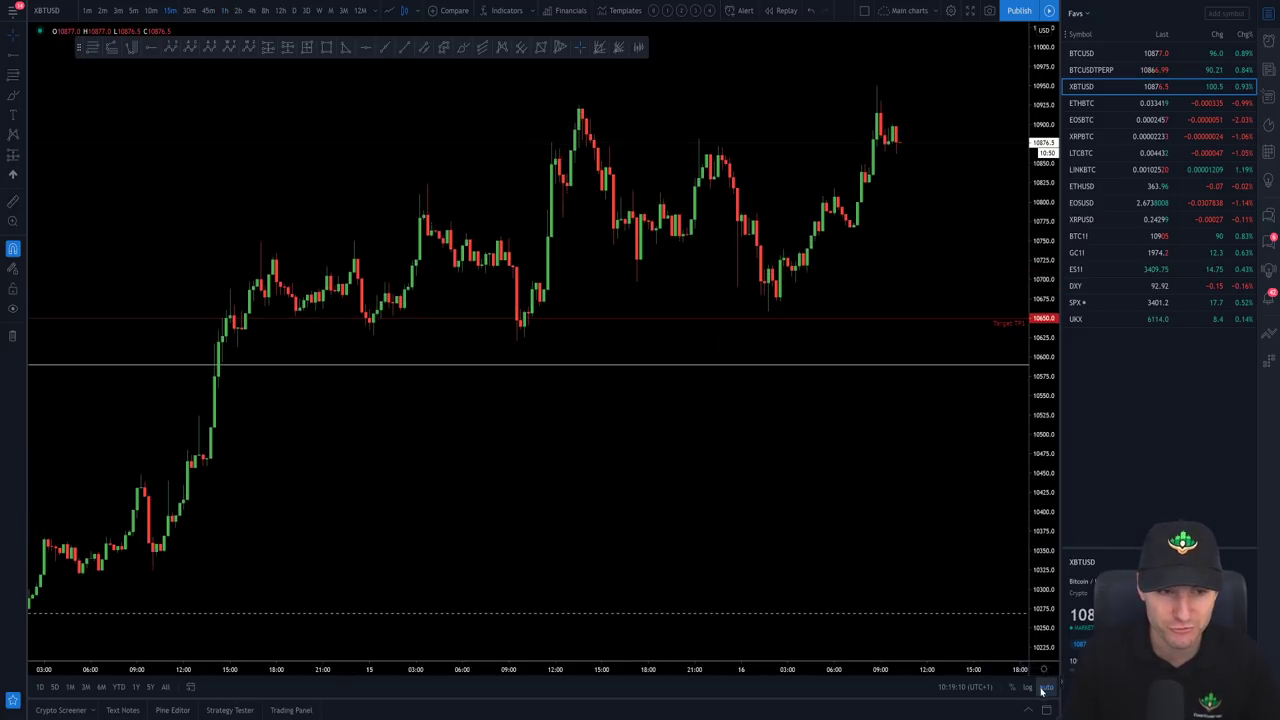
{"action": "scroll", "coordinate": [1000, 515], "scroll_direction": "down", "scroll_amount": 5}
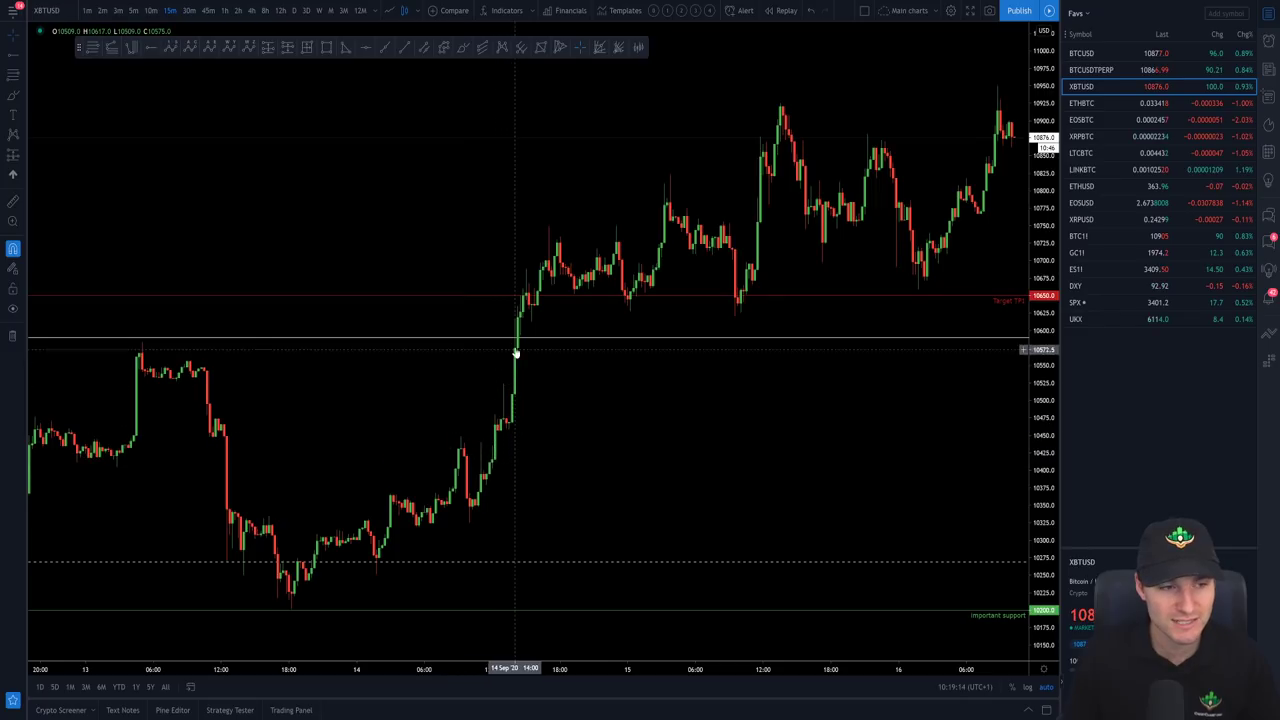
{"action": "scroll", "coordinate": [770, 340], "scroll_direction": "up", "scroll_amount": 2}
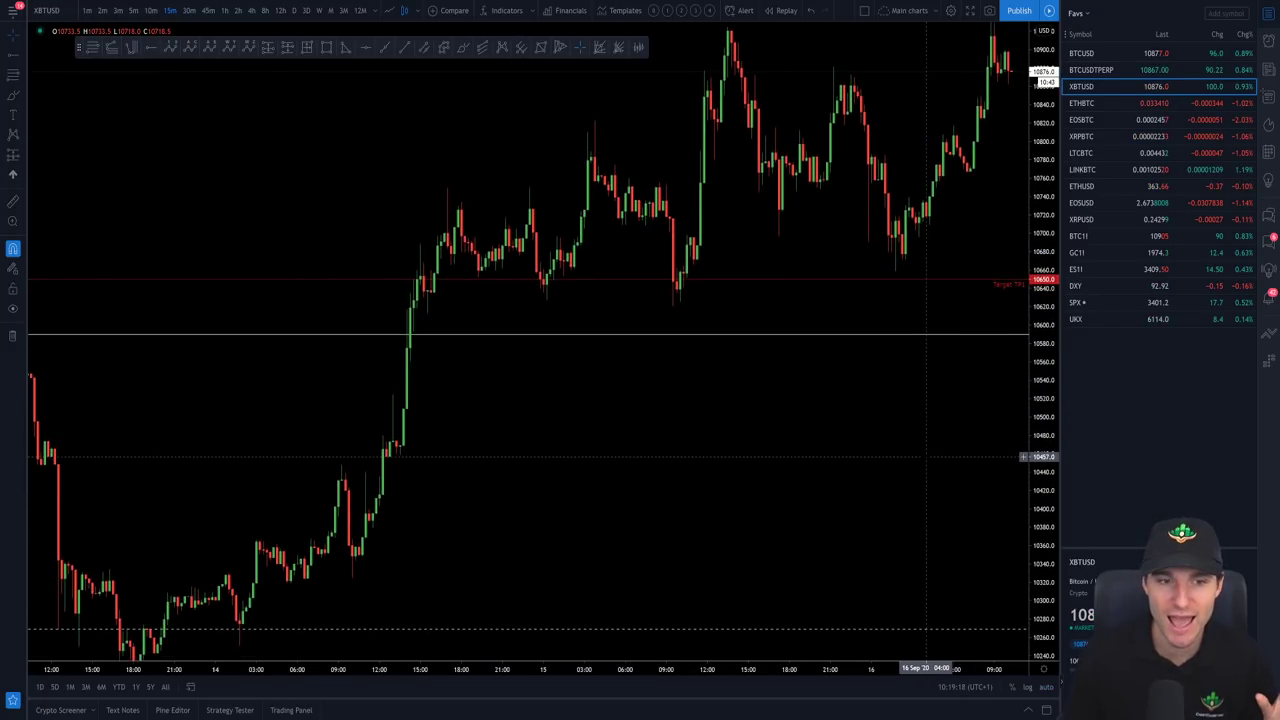
{"action": "scroll", "coordinate": [871, 508], "scroll_direction": "right", "scroll_amount": 2}
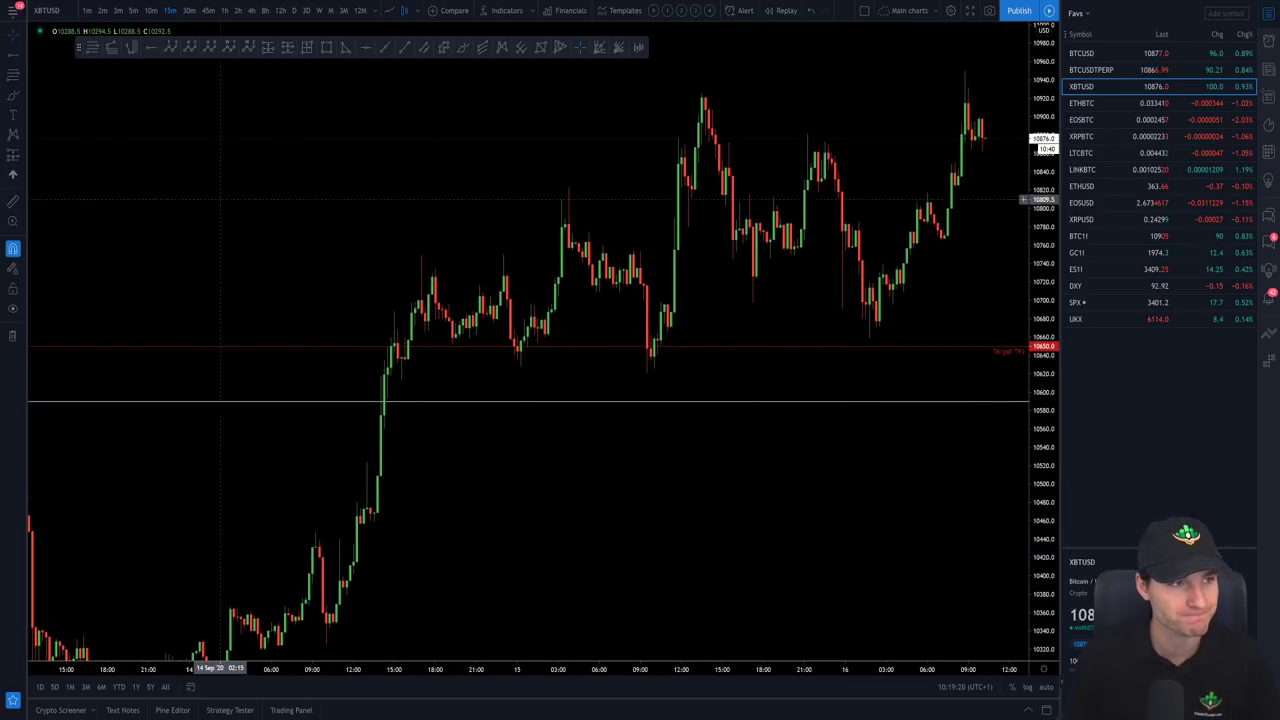
{"action": "key", "text": "alt+Tab"}
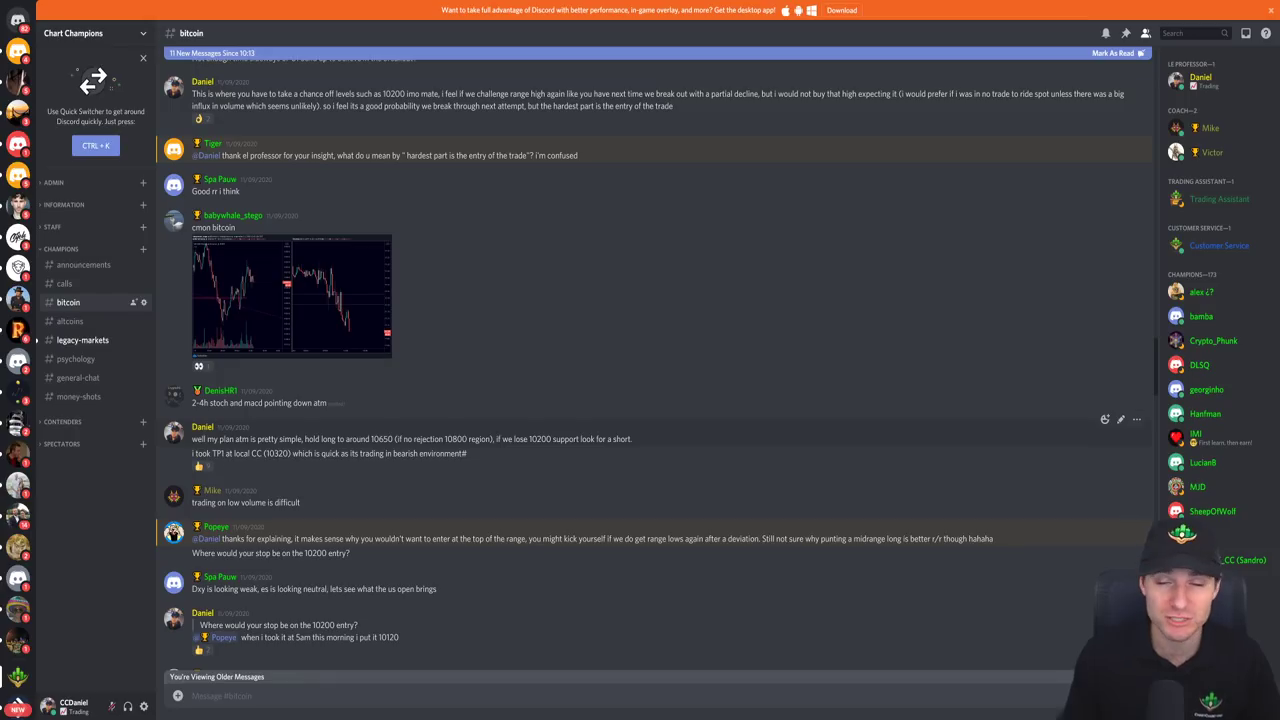
Return from Discord to the 15-minute XBTUSD chart in TradingView.
{"action": "key", "text": "alt+Tab"}
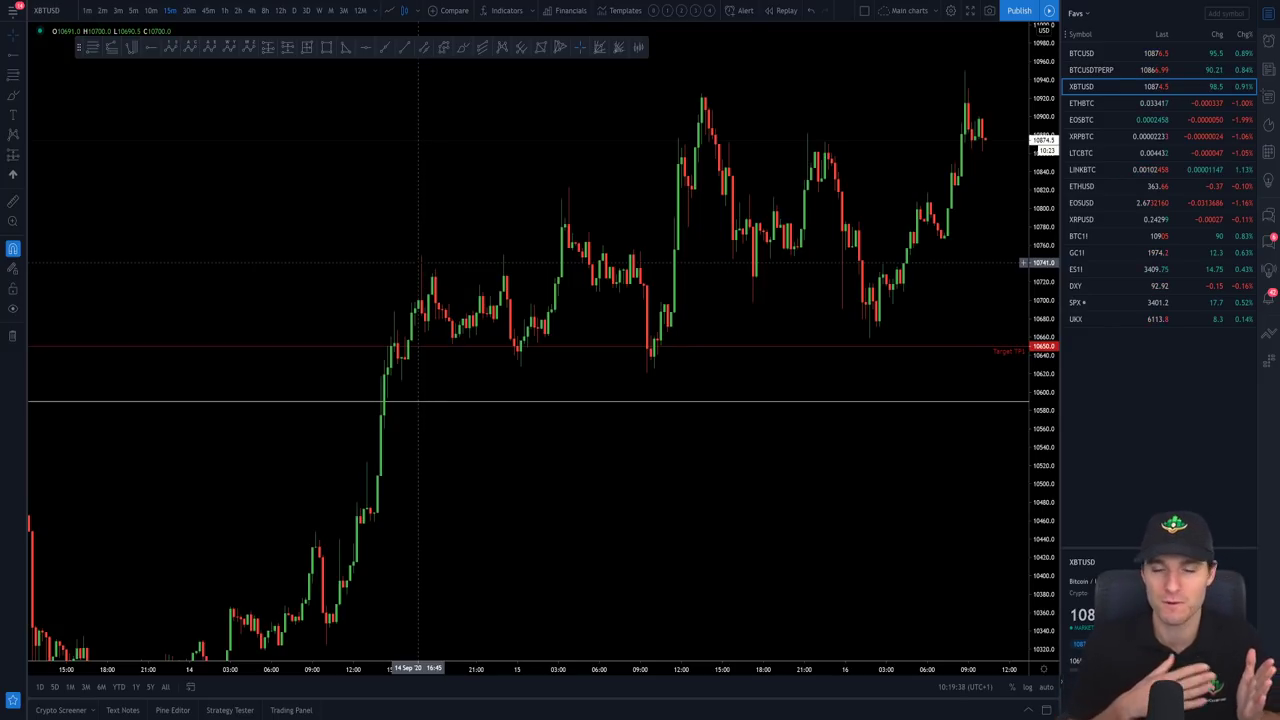
Nudge the important support line slightly higher, then bring up Discord's #bitcoin channel.
{"action": "scroll", "coordinate": [510, 545], "scroll_direction": "down", "scroll_amount": 8}
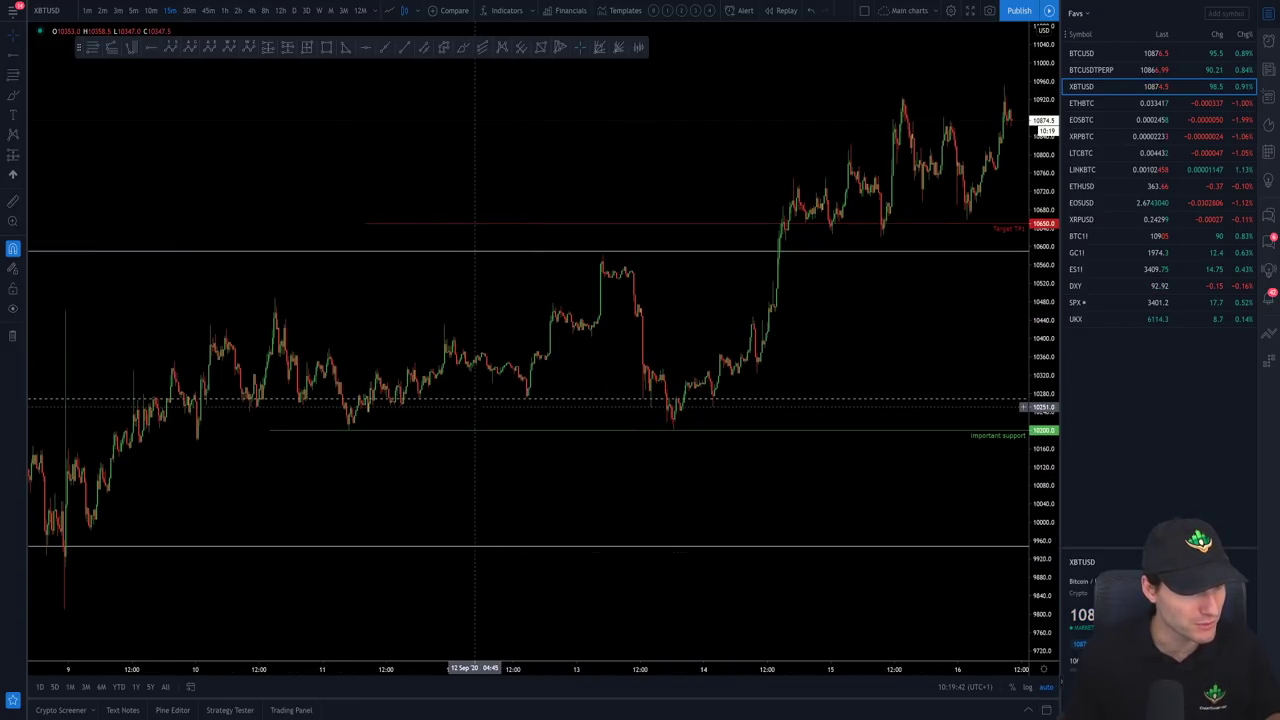
{"action": "left_click_drag", "start_coordinate": [337, 434], "coordinate": [348, 428]}
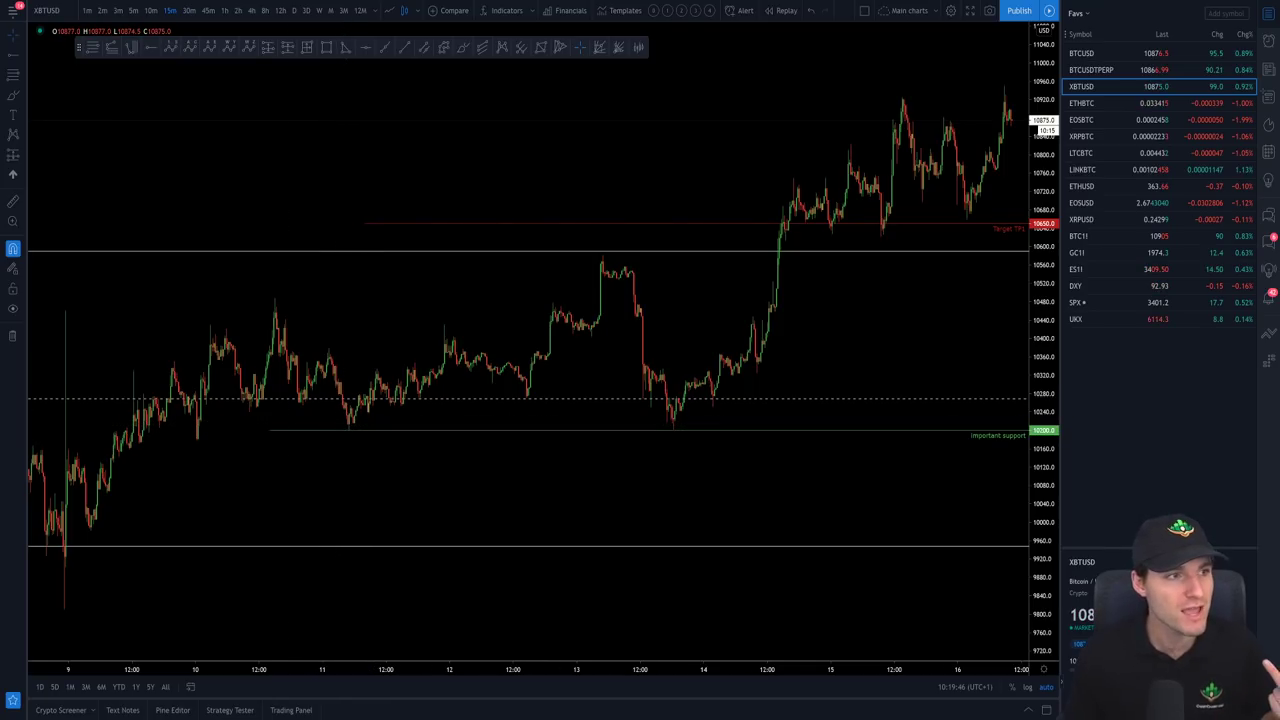
{"action": "key", "text": "alt+Tab"}
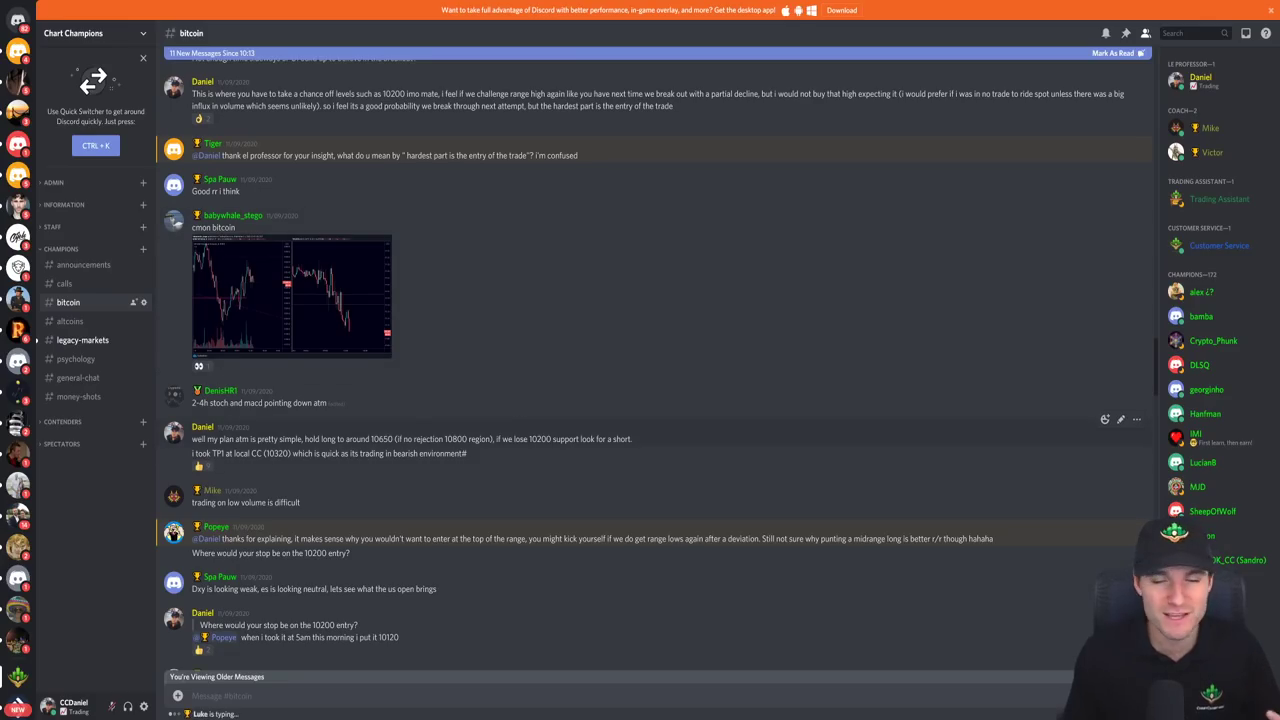
Back in TradingView, zoom into the recent candles near Target TP1 and stretch them taller.
{"action": "key", "text": "alt+Tab"}
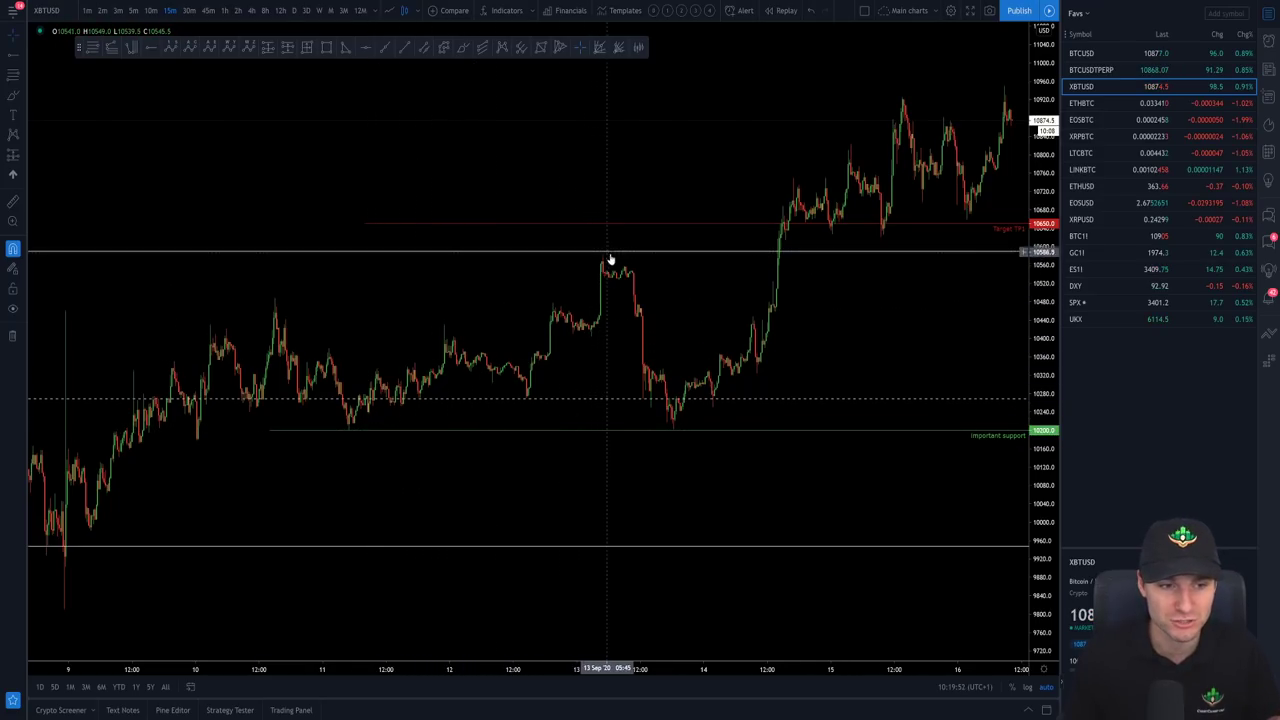
{"action": "scroll", "coordinate": [668, 432], "scroll_direction": "up", "scroll_amount": 4}
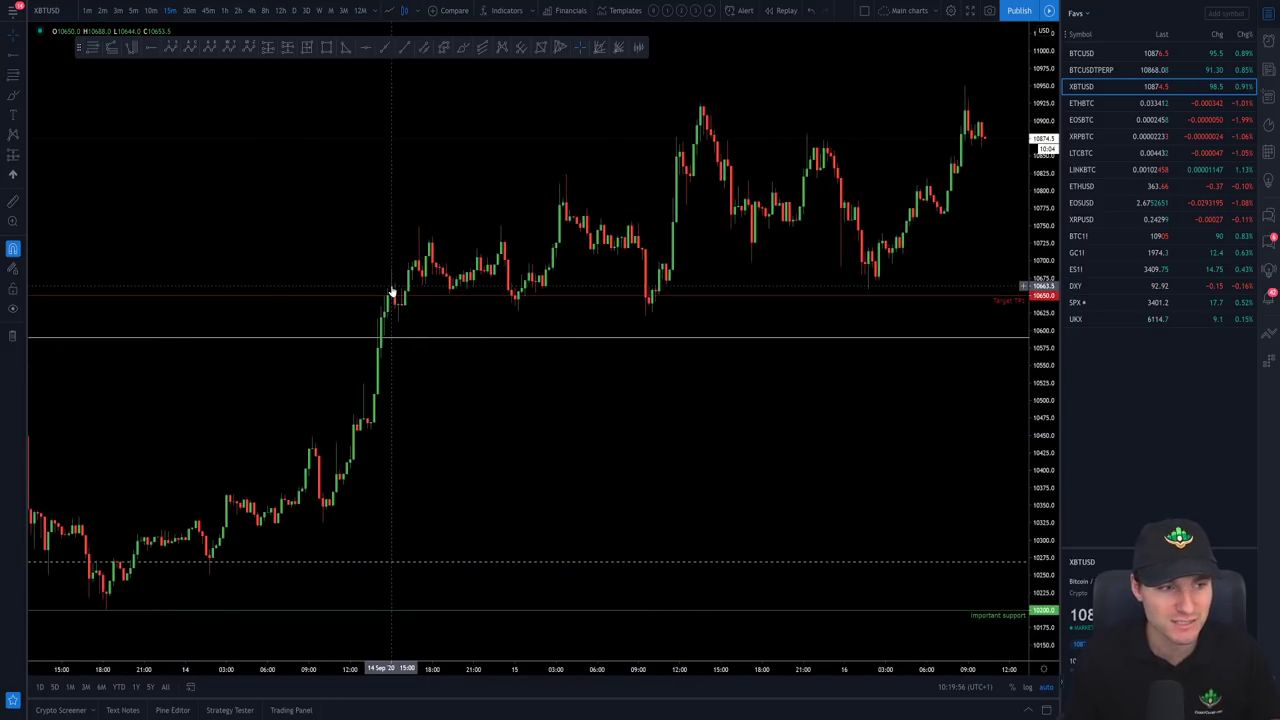
{"action": "scroll", "coordinate": [391, 289], "scroll_direction": "up", "scroll_amount": 1}
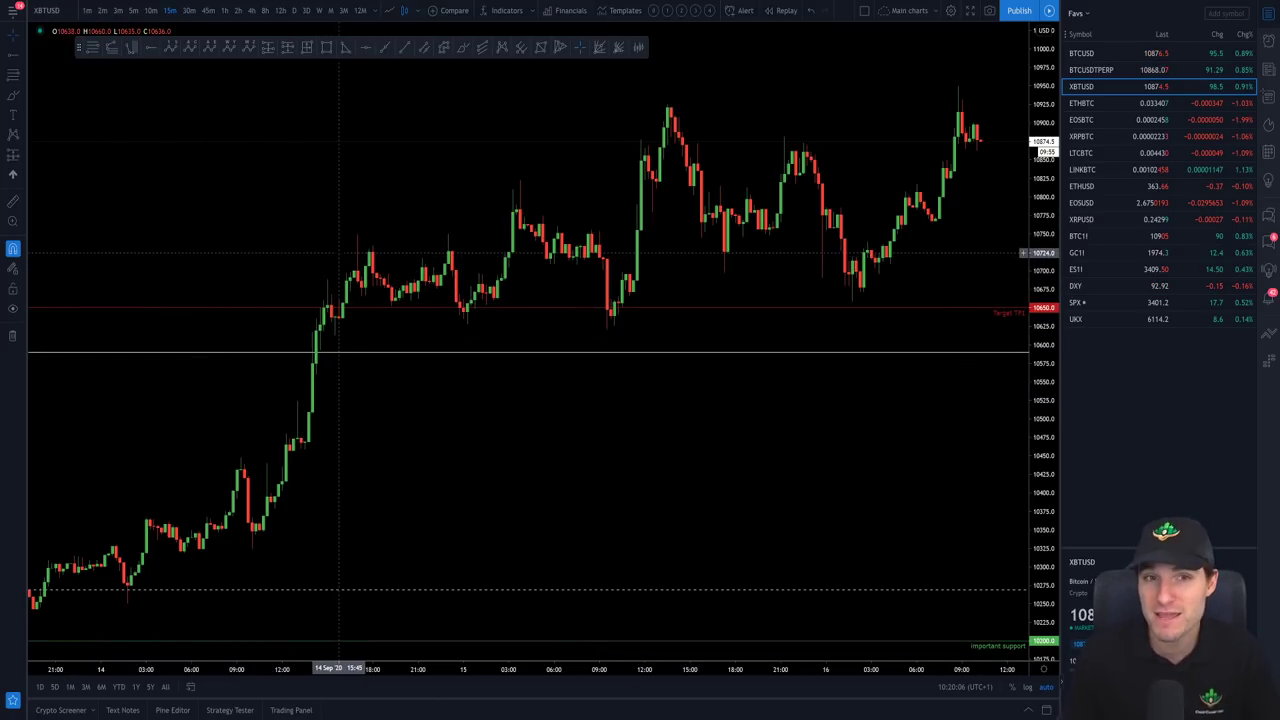
{"action": "scroll", "coordinate": [477, 150], "scroll_direction": "up", "scroll_amount": 1}
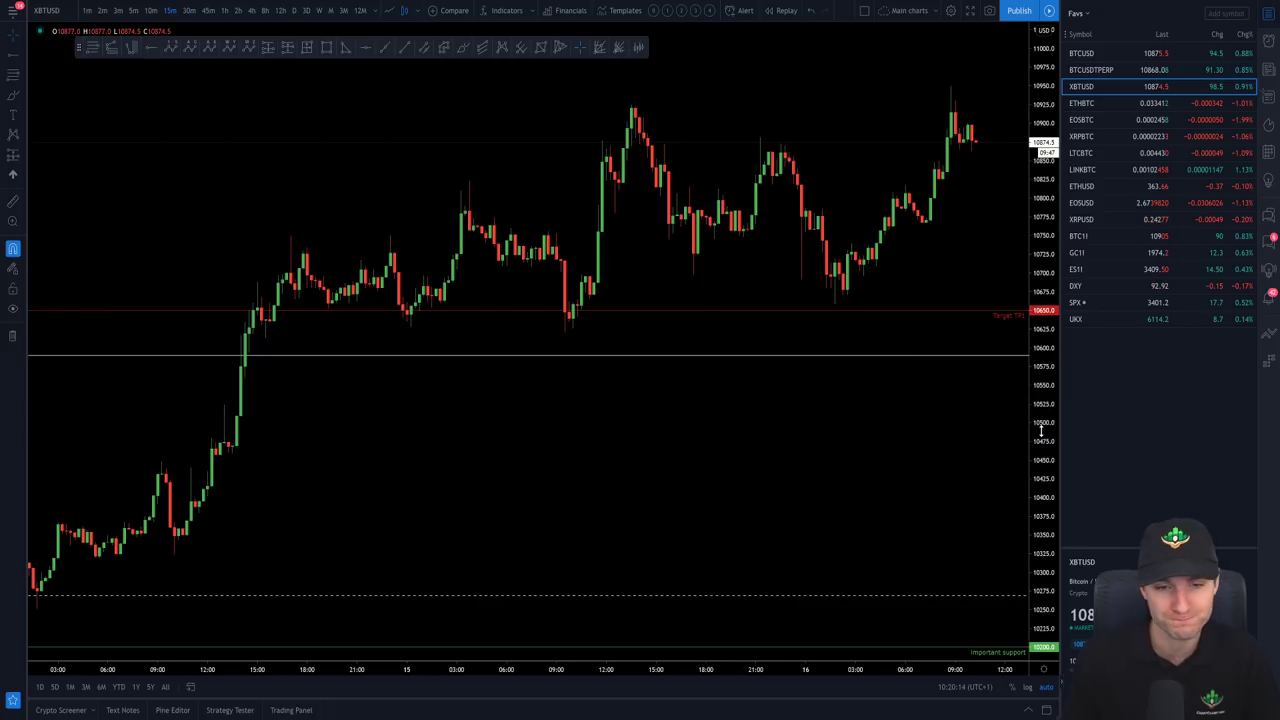
{"action": "left_click_drag", "start_coordinate": [450, 300], "coordinate": [546, 137]}
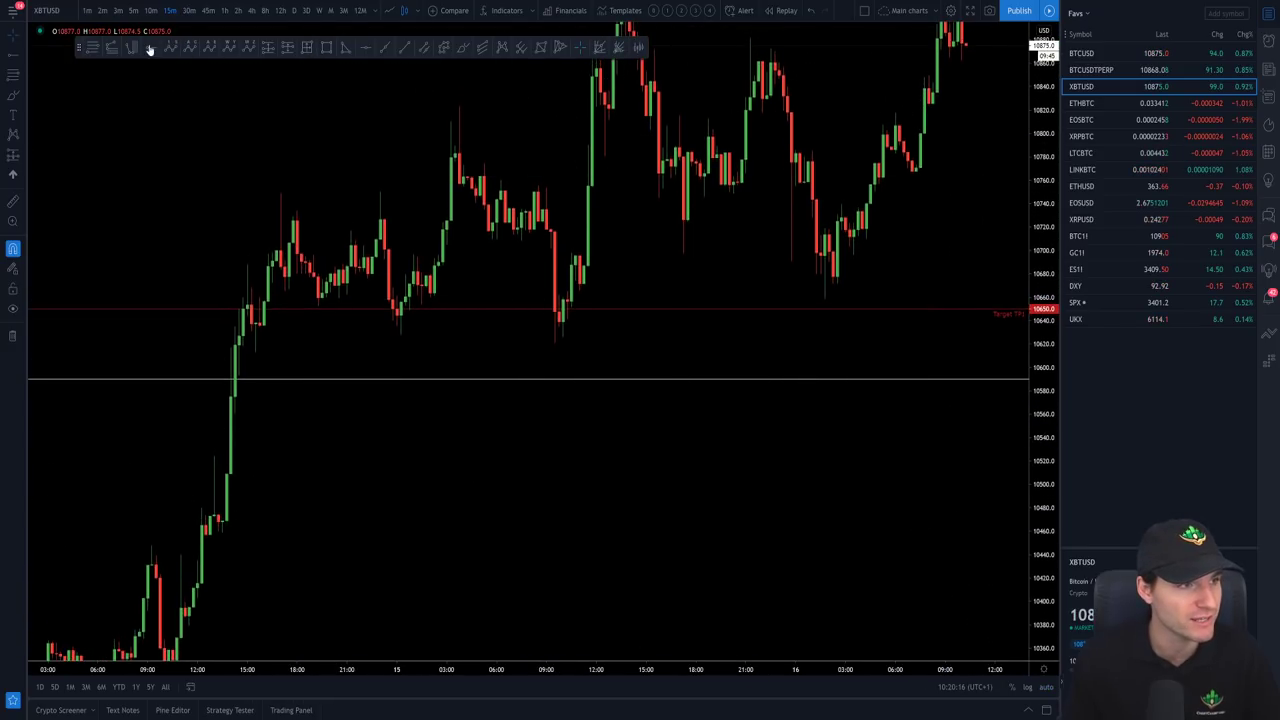
{"action": "left_click", "coordinate": [326, 47]}
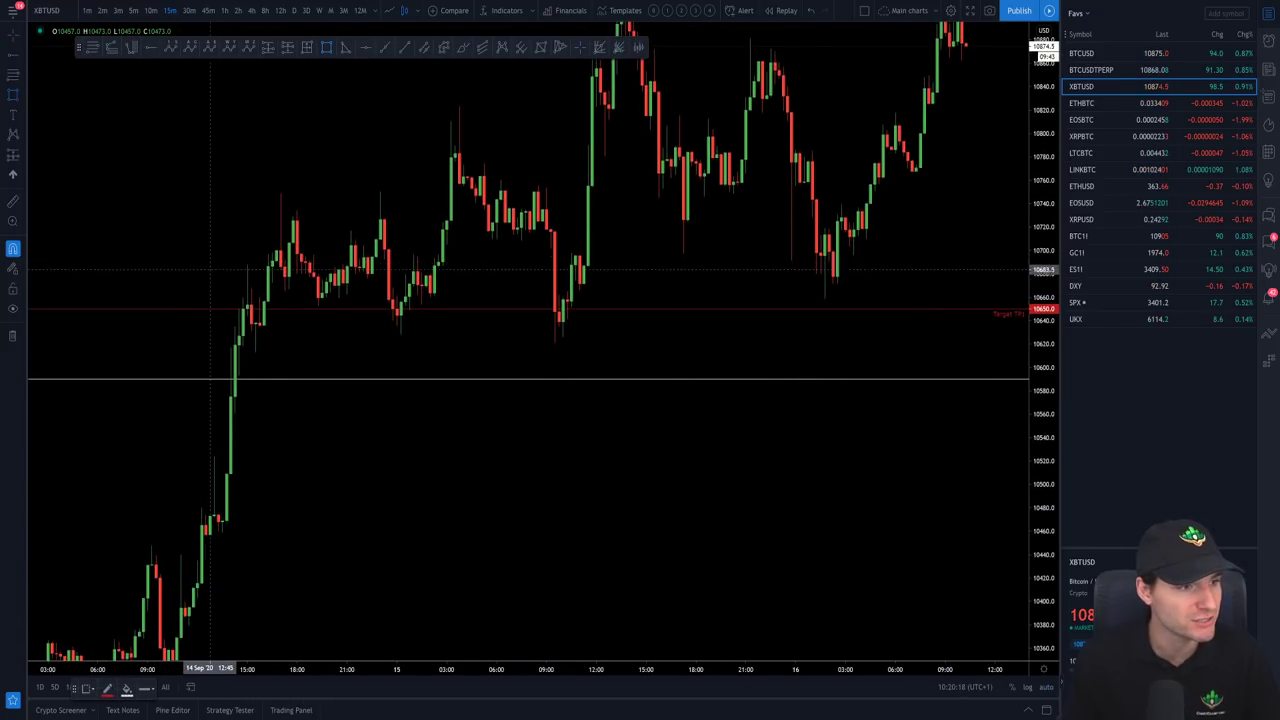
{"action": "mouse_move", "coordinate": [214, 267]}
{"action": "left_mouse_down"}
{"action": "mouse_move", "coordinate": [611, 346]}
{"action": "mouse_move", "coordinate": [953, 347]}
{"action": "left_mouse_up"}
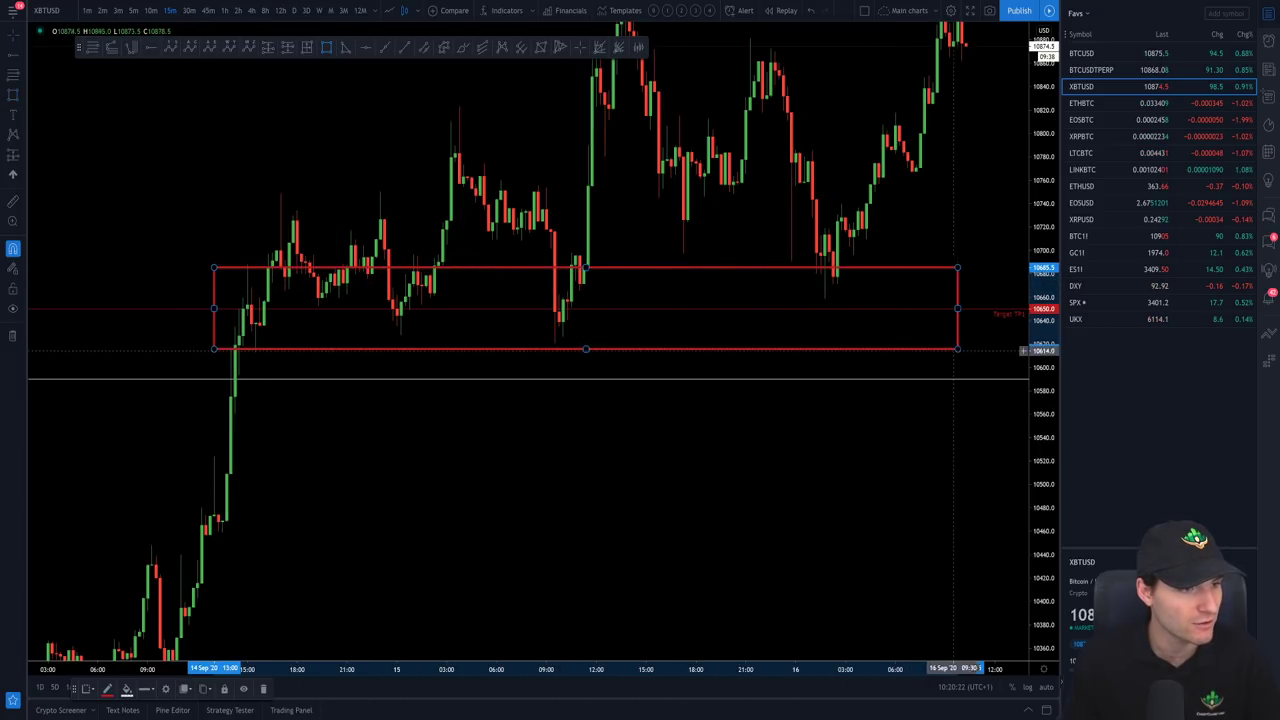
{"action": "left_click_drag", "start_coordinate": [198, 350], "coordinate": [140, 350]}
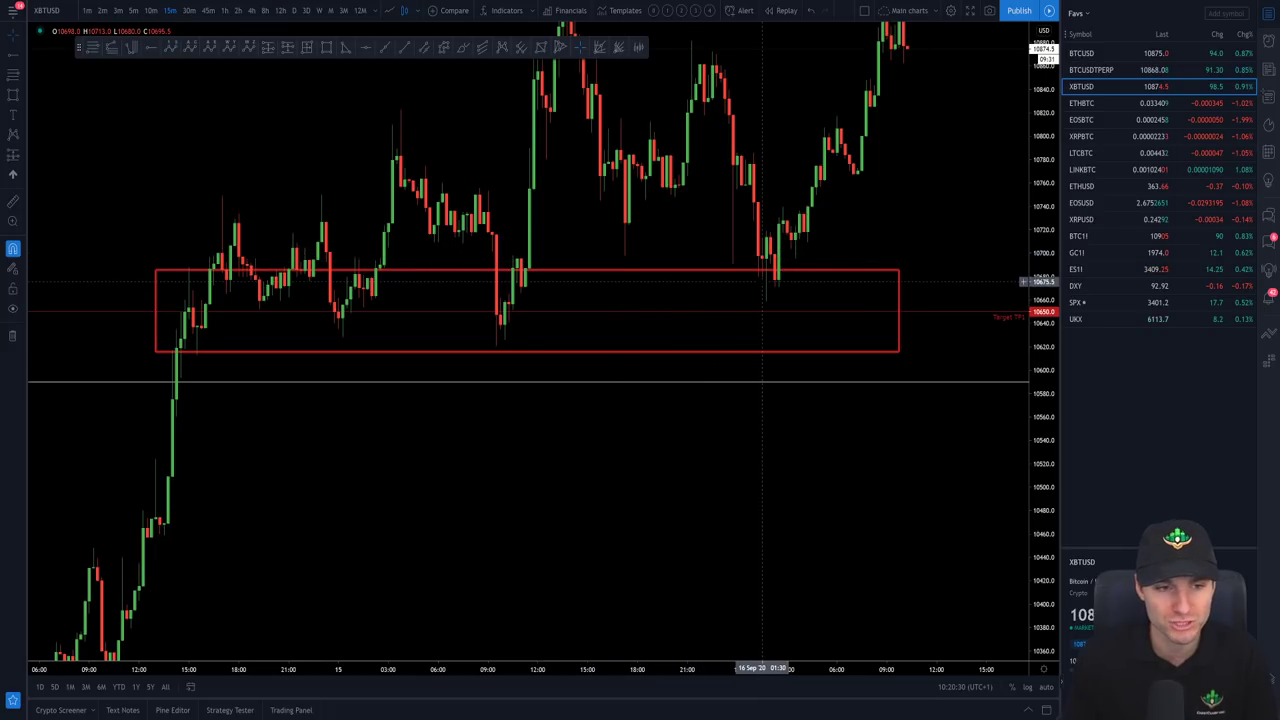
Delete the rectangle just drawn and compress the price scale to show more range.
{"action": "key", "text": "Delete"}
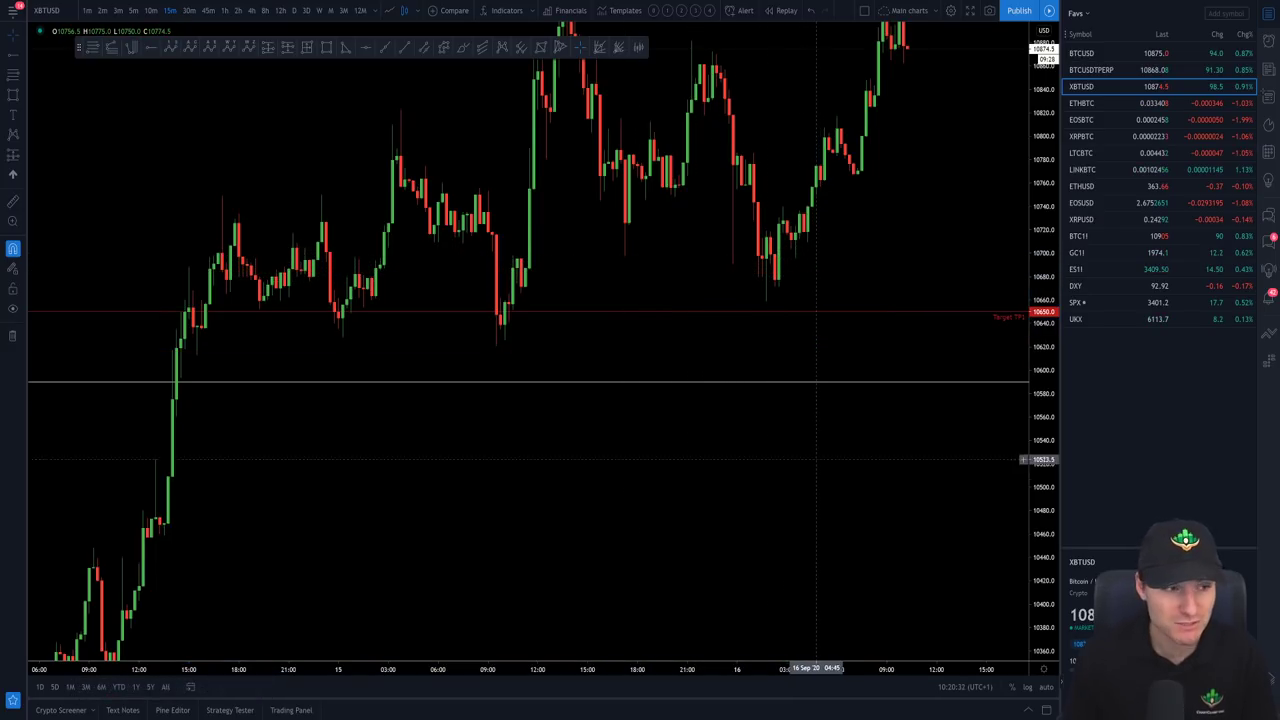
{"action": "left_click_drag", "start_coordinate": [817, 460], "coordinate": [808, 505]}
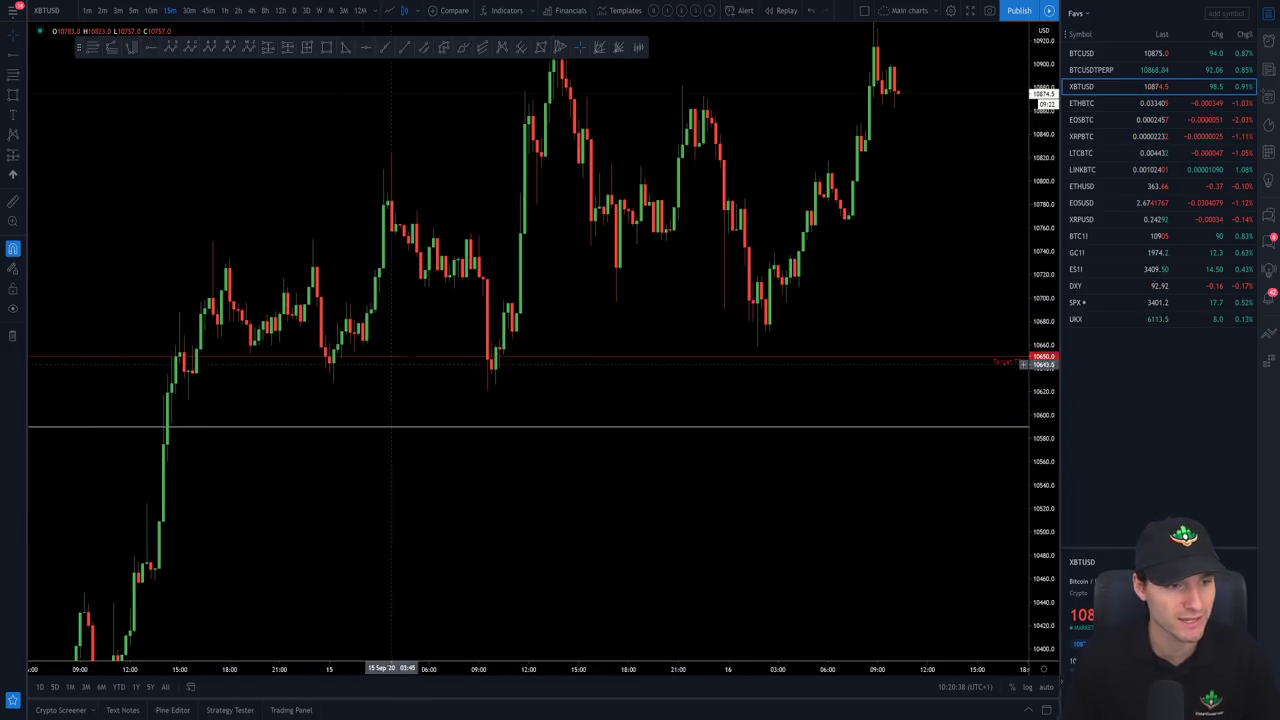
{"action": "left_click_drag", "start_coordinate": [1045, 308], "coordinate": [949, 314]}
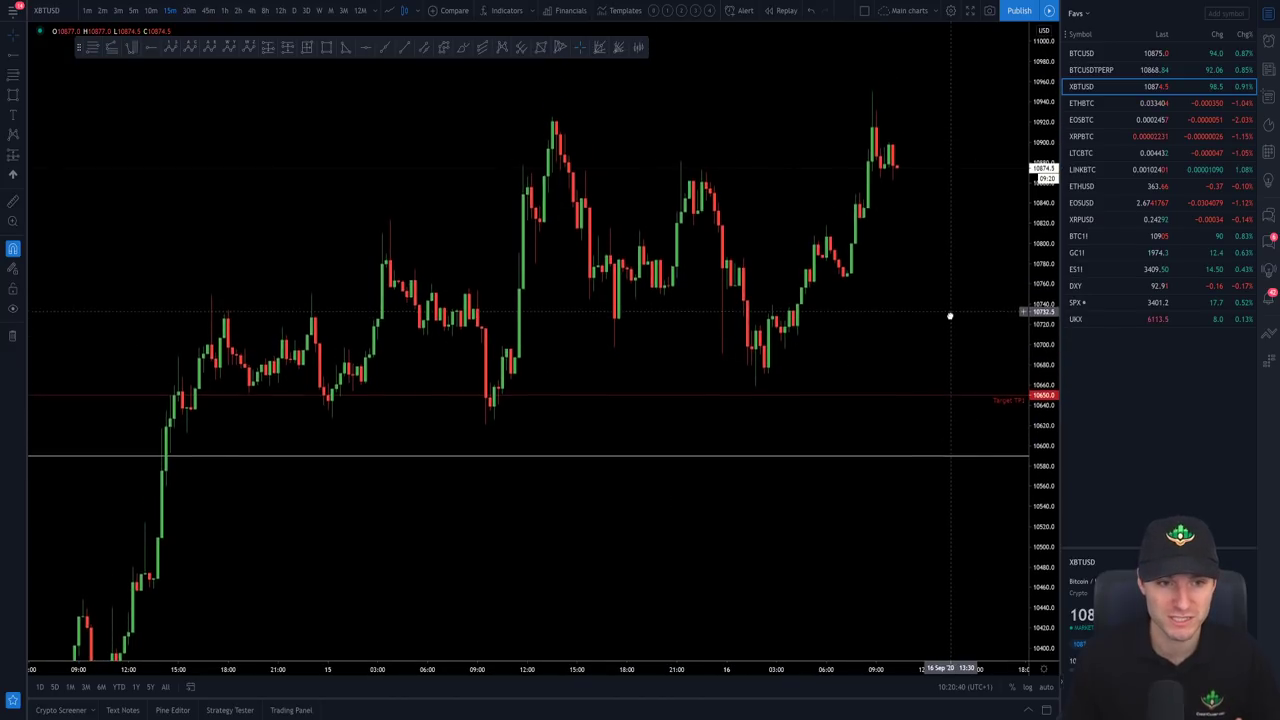
Switch to 1-hour candles zoomed on the past week, then check Discord.
{"action": "left_click", "coordinate": [250, 12]}
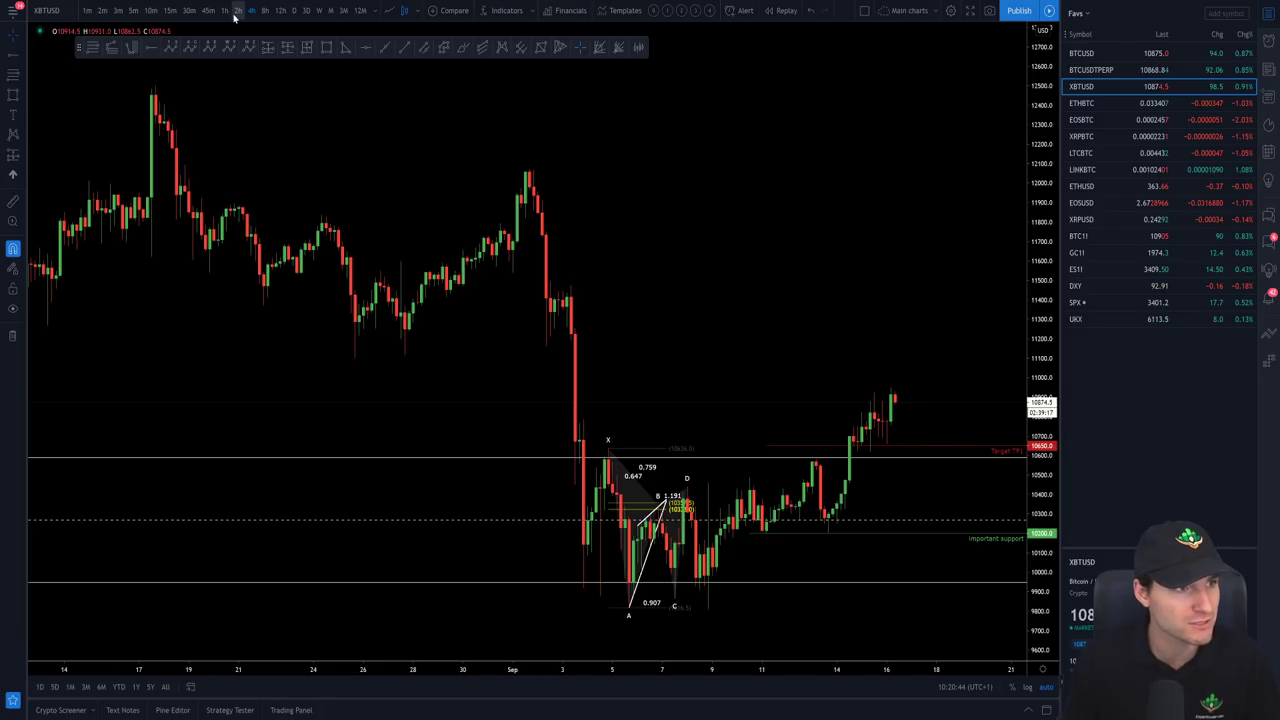
{"action": "left_click", "coordinate": [225, 11]}
{"action": "scroll", "coordinate": [620, 360], "scroll_direction": "up", "scroll_amount": 2}
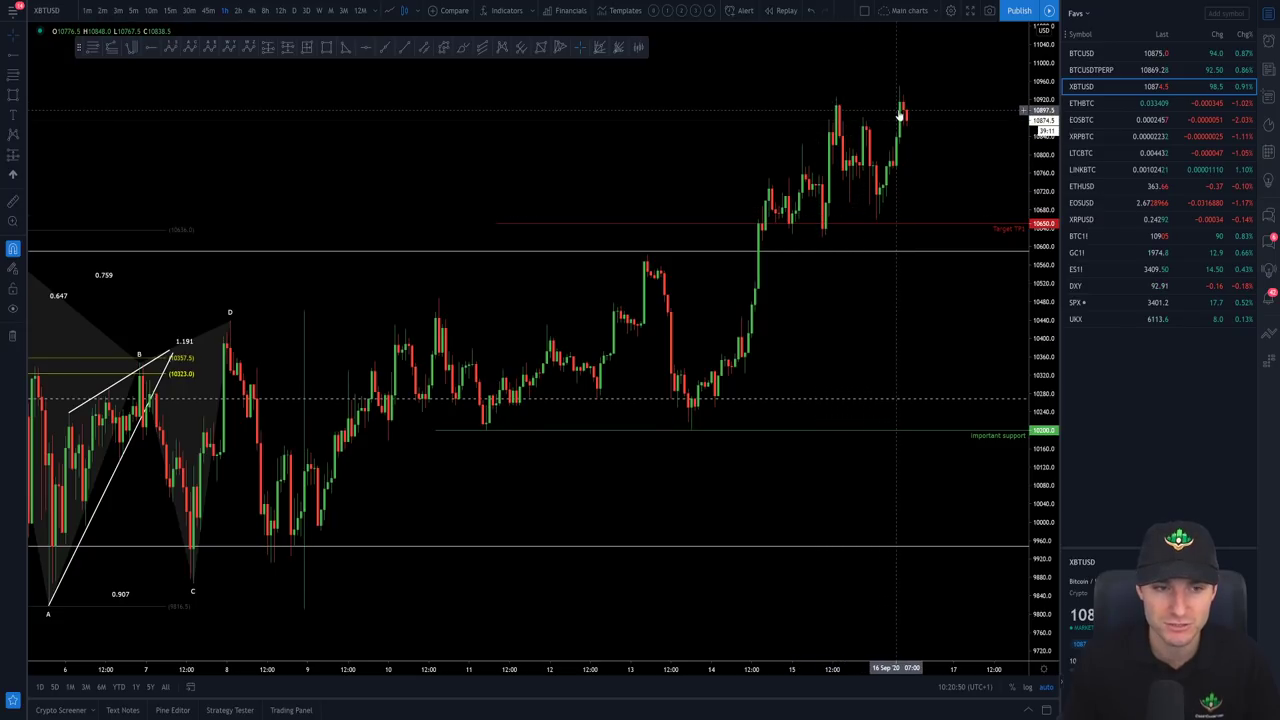
{"action": "scroll", "coordinate": [886, 210], "scroll_direction": "up", "scroll_amount": 1}
{"action": "scroll", "coordinate": [886, 204], "scroll_direction": "up", "scroll_amount": 1}
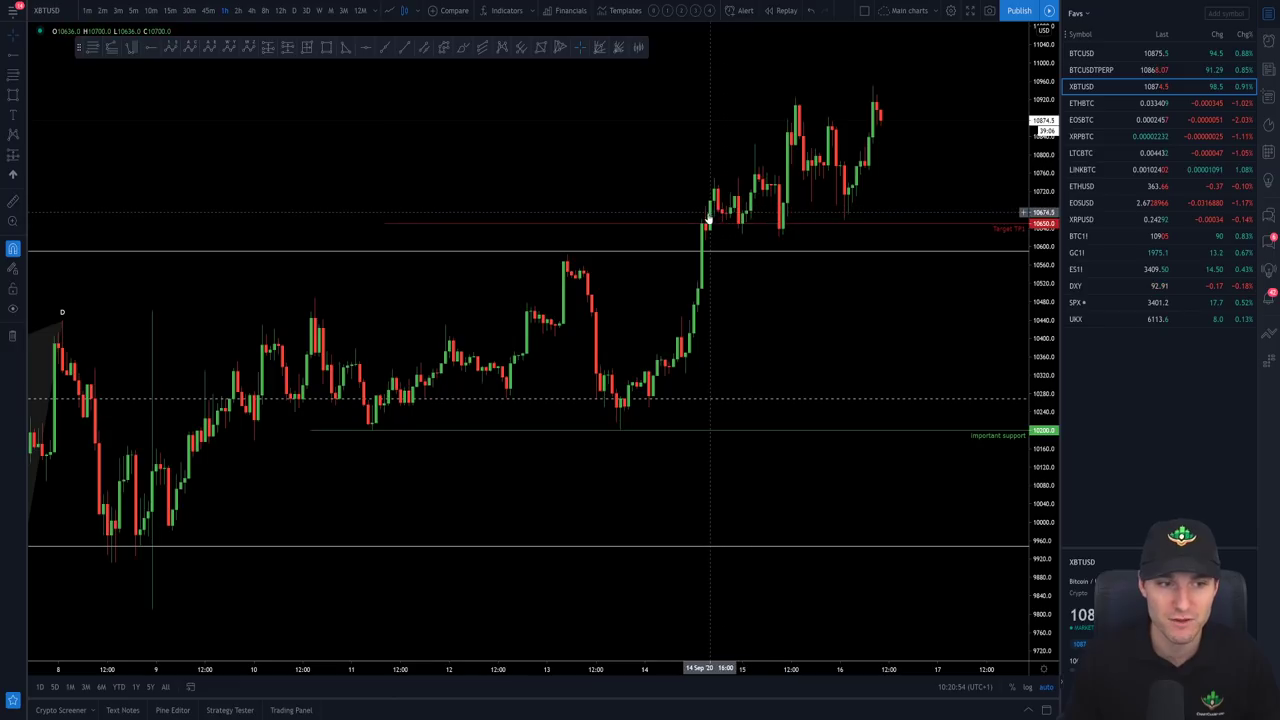
{"action": "key", "text": "alt+Tab"}
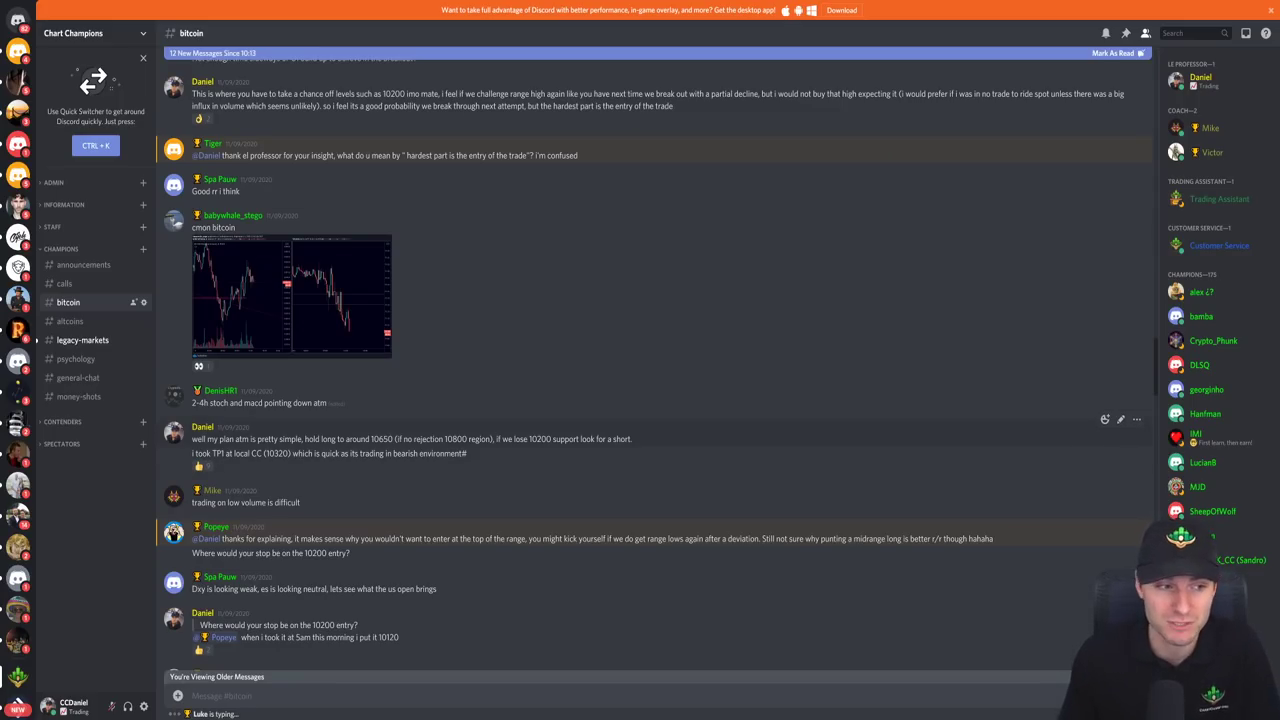
Zoom and stretch the 1-hour chart to enlarge the September 12–18 candles.
{"action": "key", "text": "alt+Tab"}
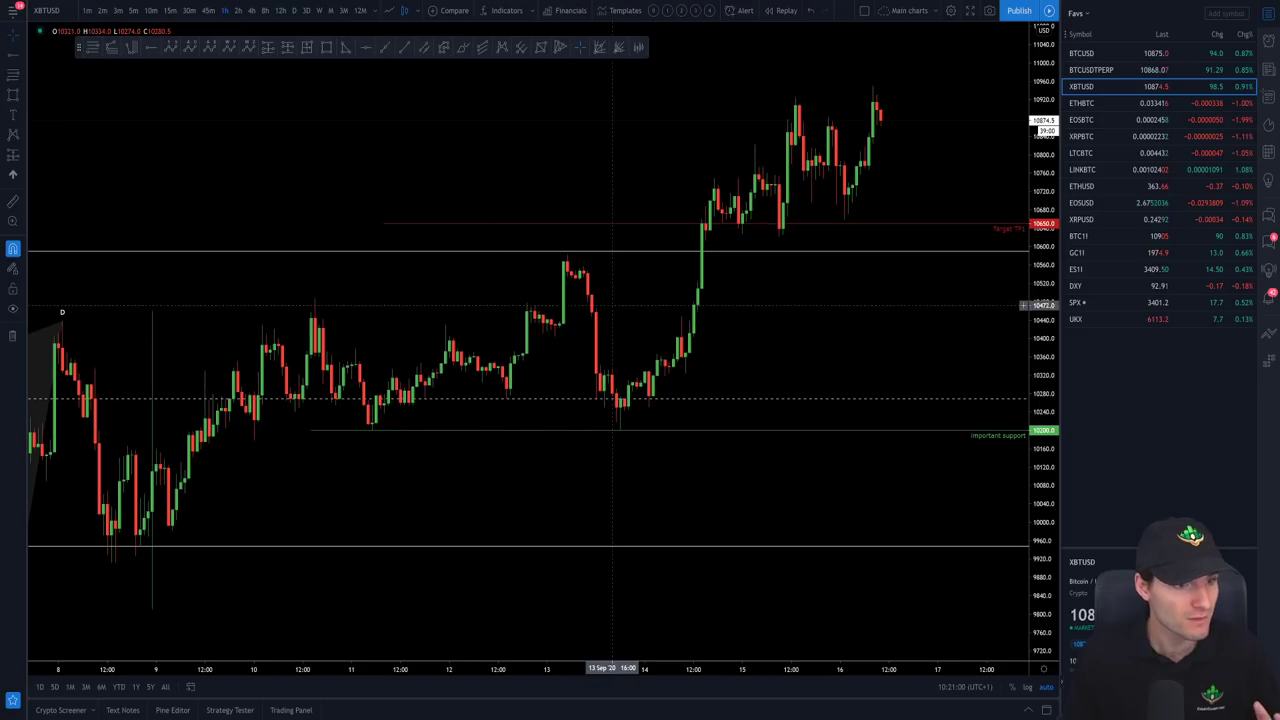
{"action": "scroll", "coordinate": [624, 327], "scroll_direction": "up", "scroll_amount": 1}
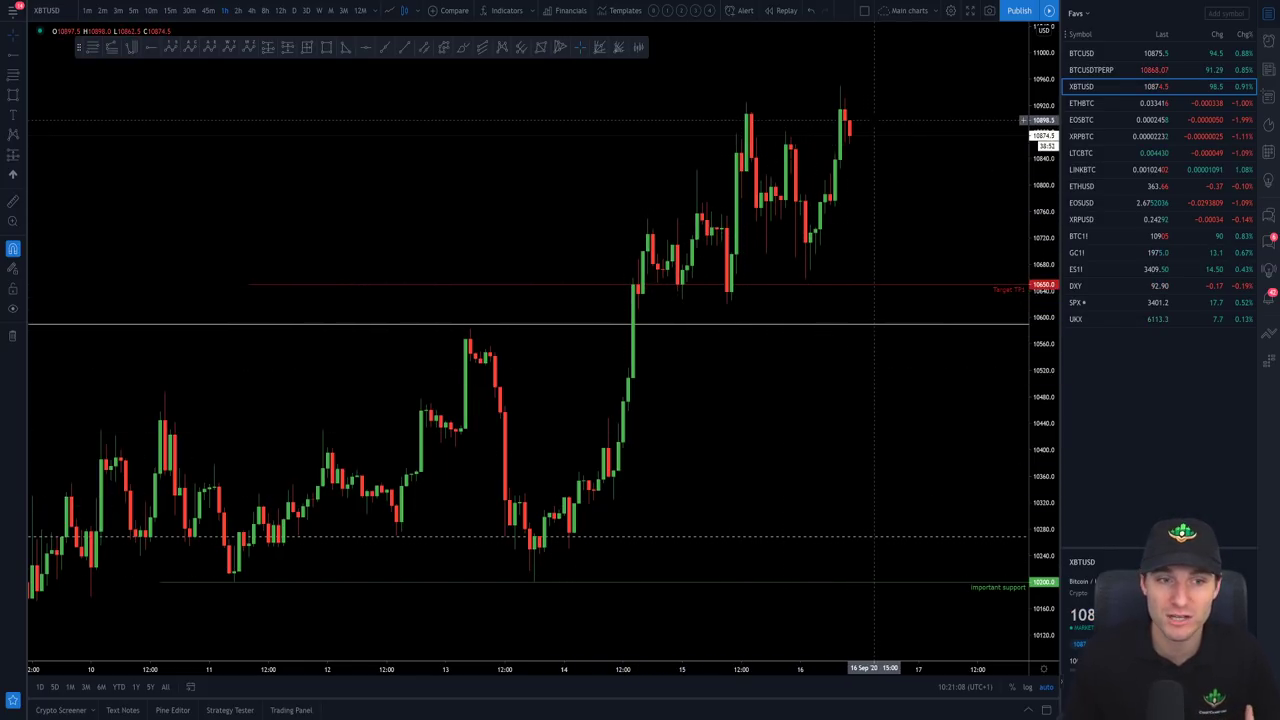
{"action": "scroll", "coordinate": [876, 120], "scroll_direction": "down", "scroll_amount": 5}
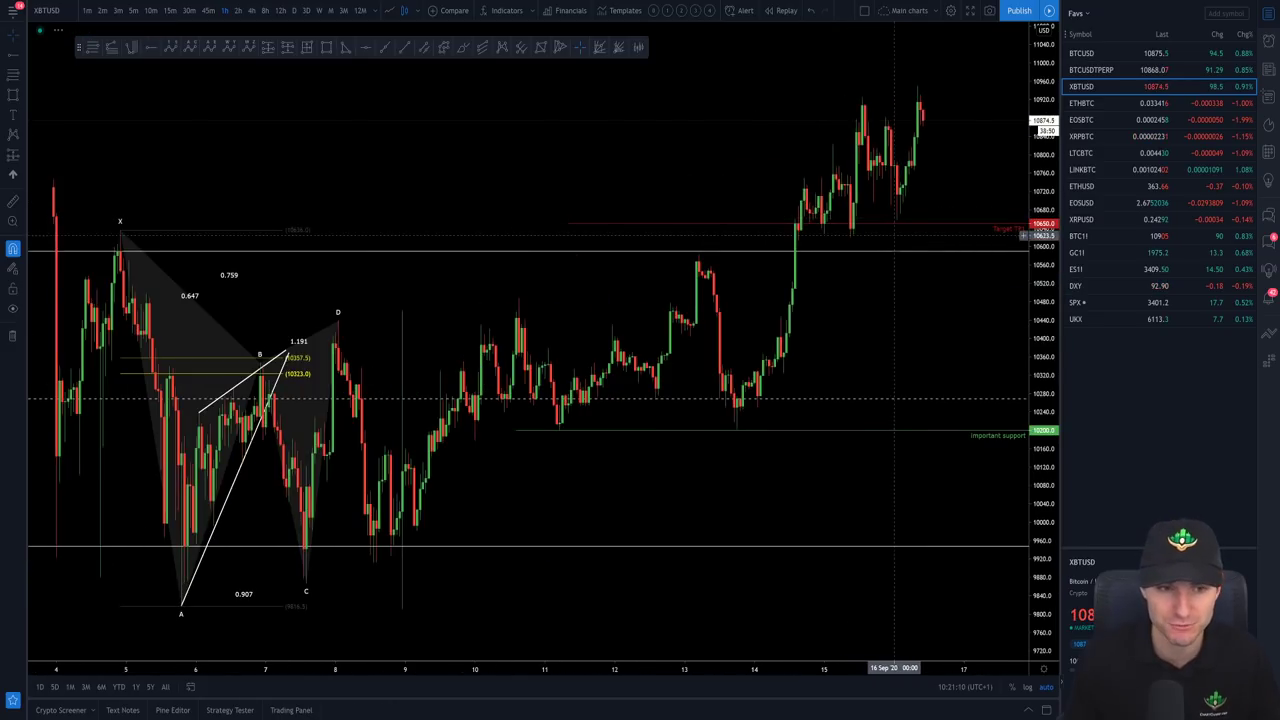
{"action": "scroll", "coordinate": [818, 170], "scroll_direction": "up", "scroll_amount": 3}
{"action": "left_click_drag", "start_coordinate": [818, 170], "coordinate": [780, 205]}
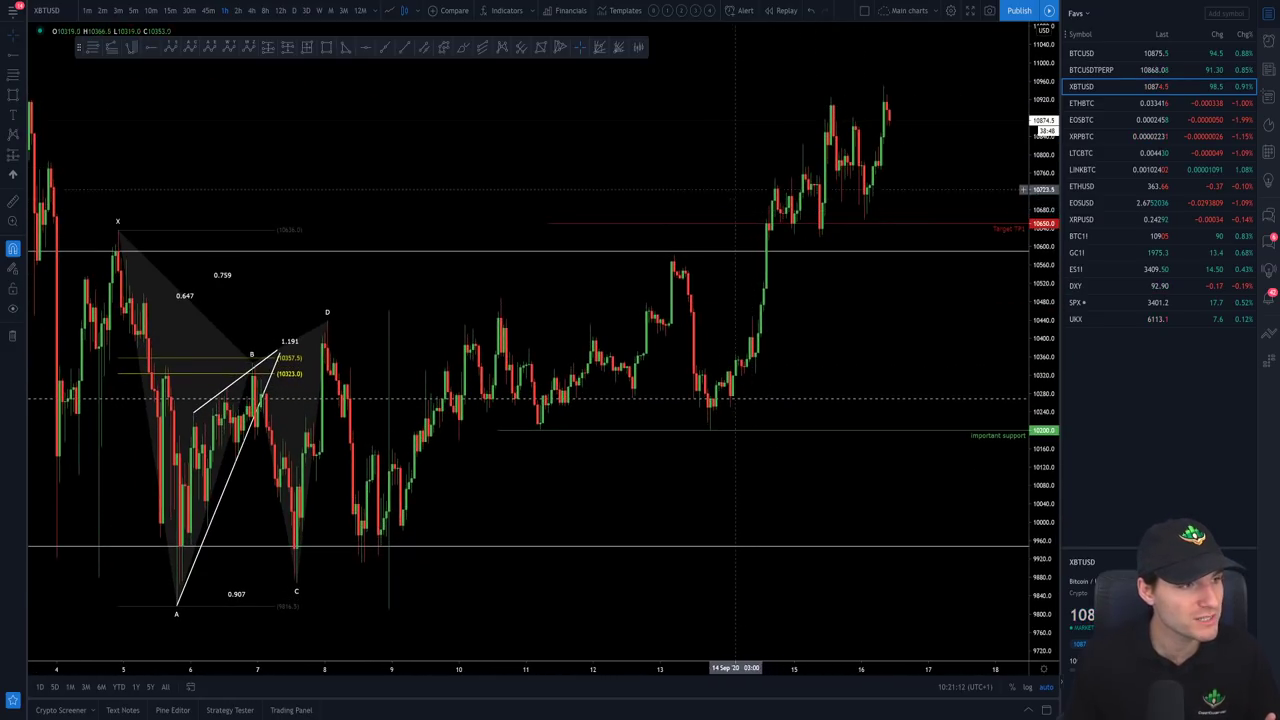
{"action": "left_click_drag", "start_coordinate": [928, 130], "coordinate": [931, 150]}
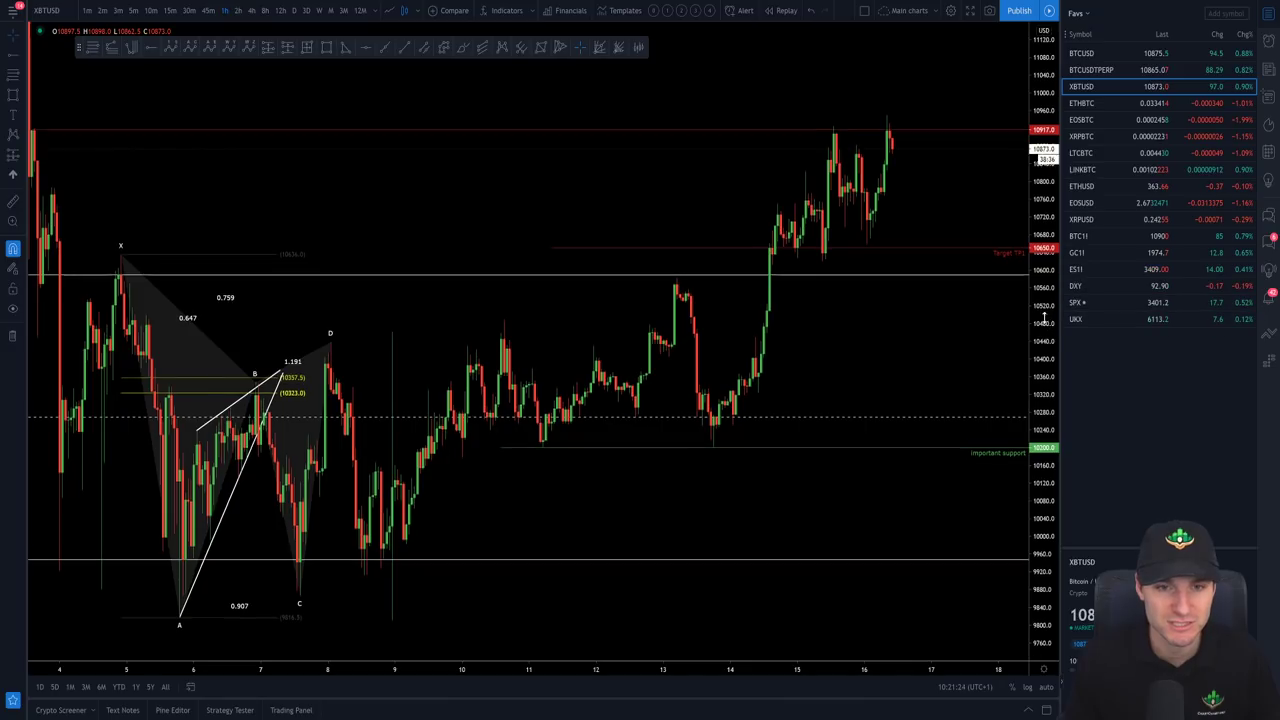
{"action": "left_click_drag", "start_coordinate": [1043, 318], "coordinate": [1043, 295]}
{"action": "left_click_drag", "start_coordinate": [985, 255], "coordinate": [910, 395]}
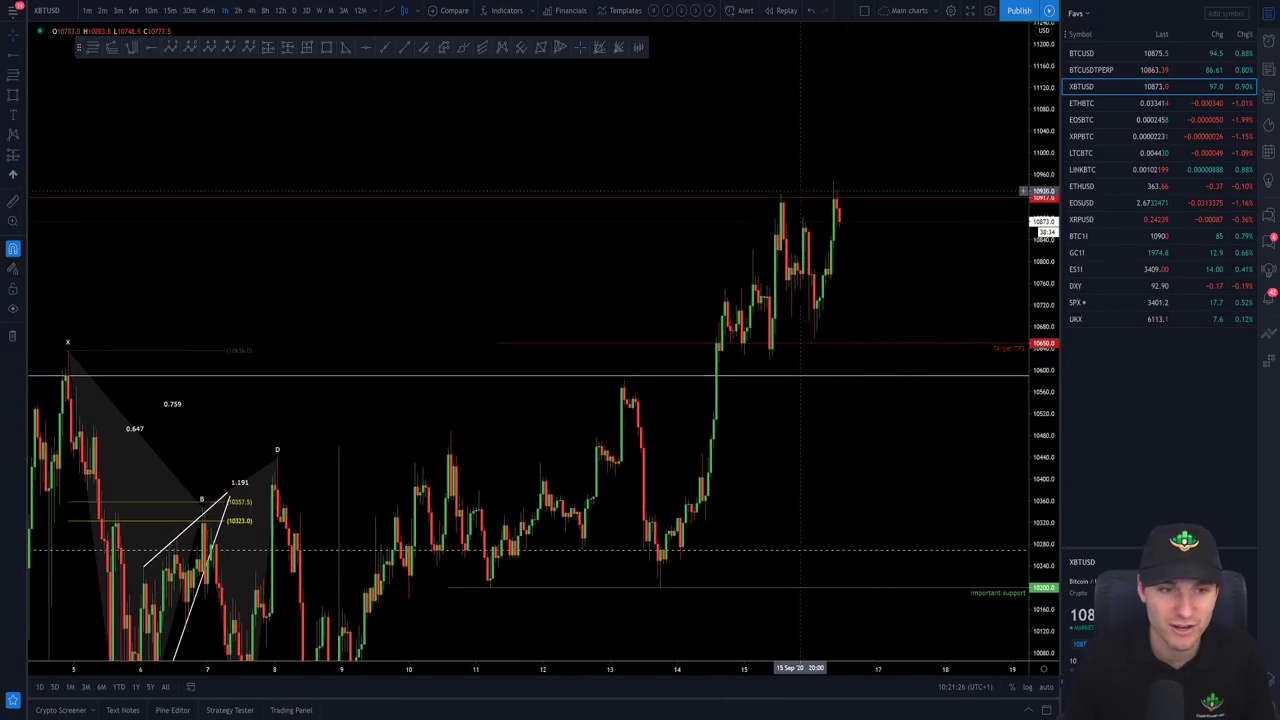
{"action": "scroll", "coordinate": [780, 195], "scroll_direction": "up", "scroll_amount": 2}
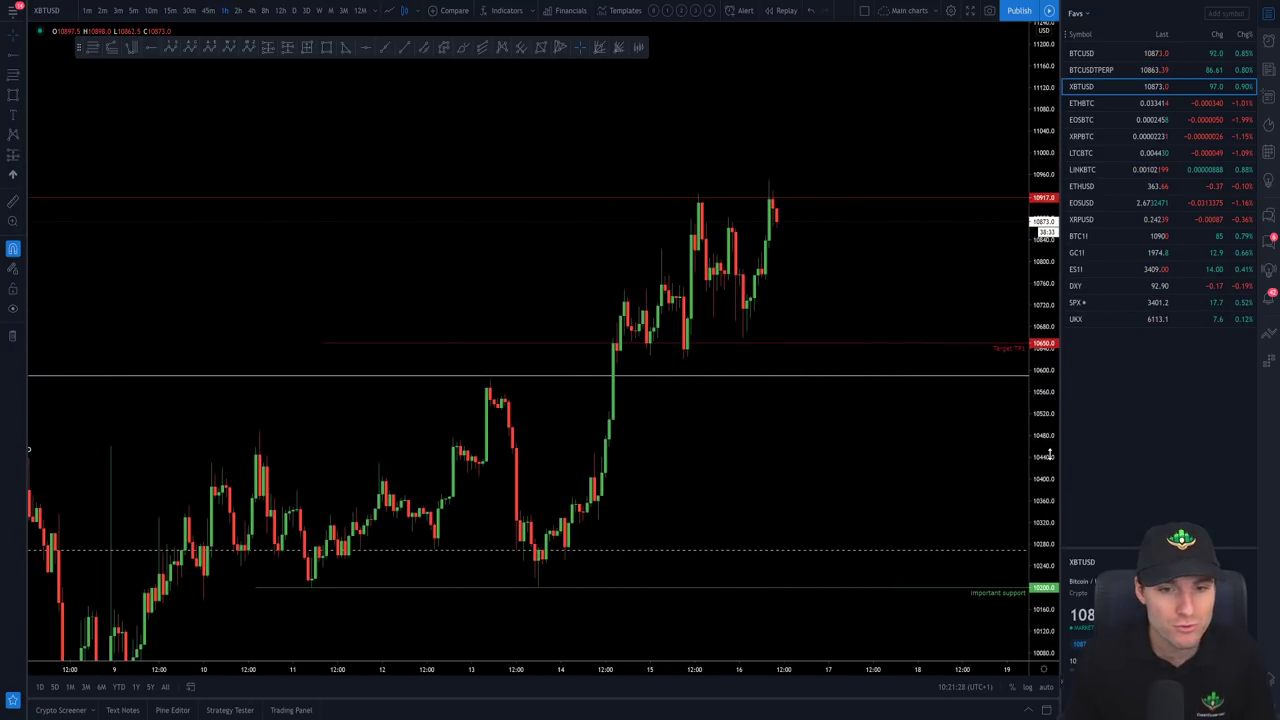
{"action": "left_click_drag", "start_coordinate": [1050, 455], "coordinate": [1050, 430]}
{"action": "scroll", "coordinate": [1000, 427], "scroll_direction": "up", "scroll_amount": 2}
{"action": "scroll", "coordinate": [834, 300], "scroll_direction": "down", "scroll_amount": 1}
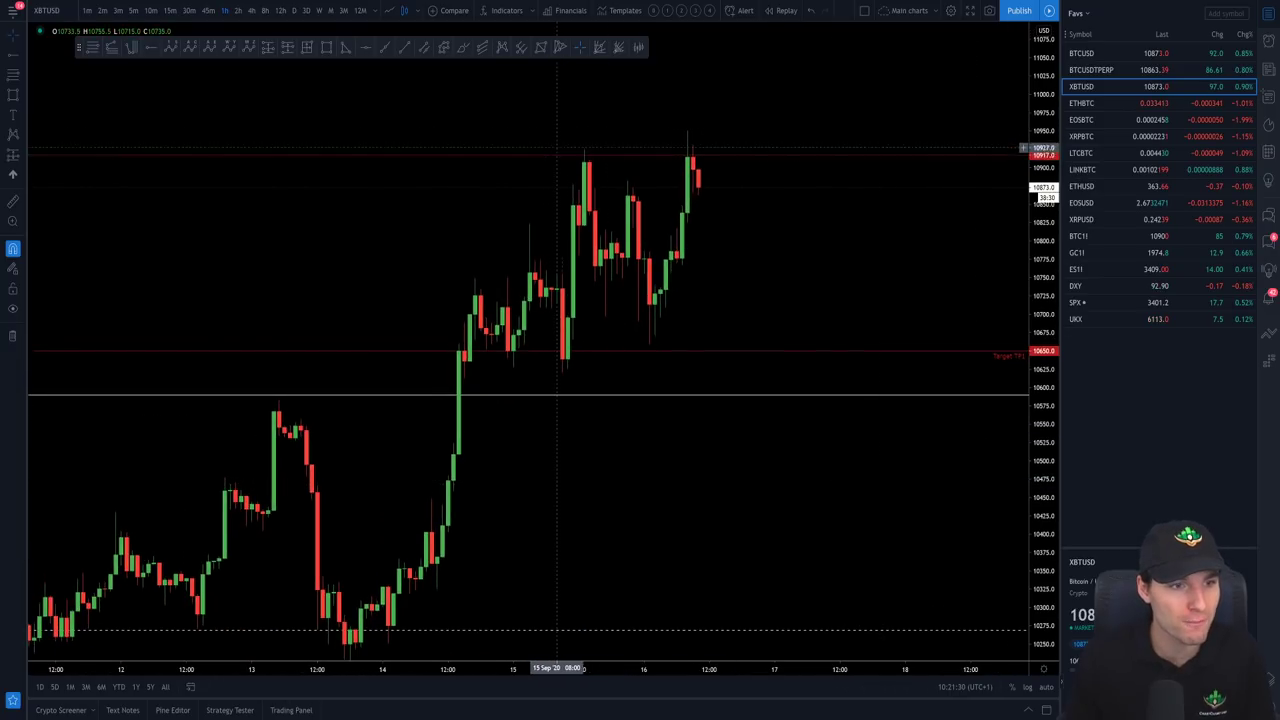
{"action": "left_click", "coordinate": [462, 48]}
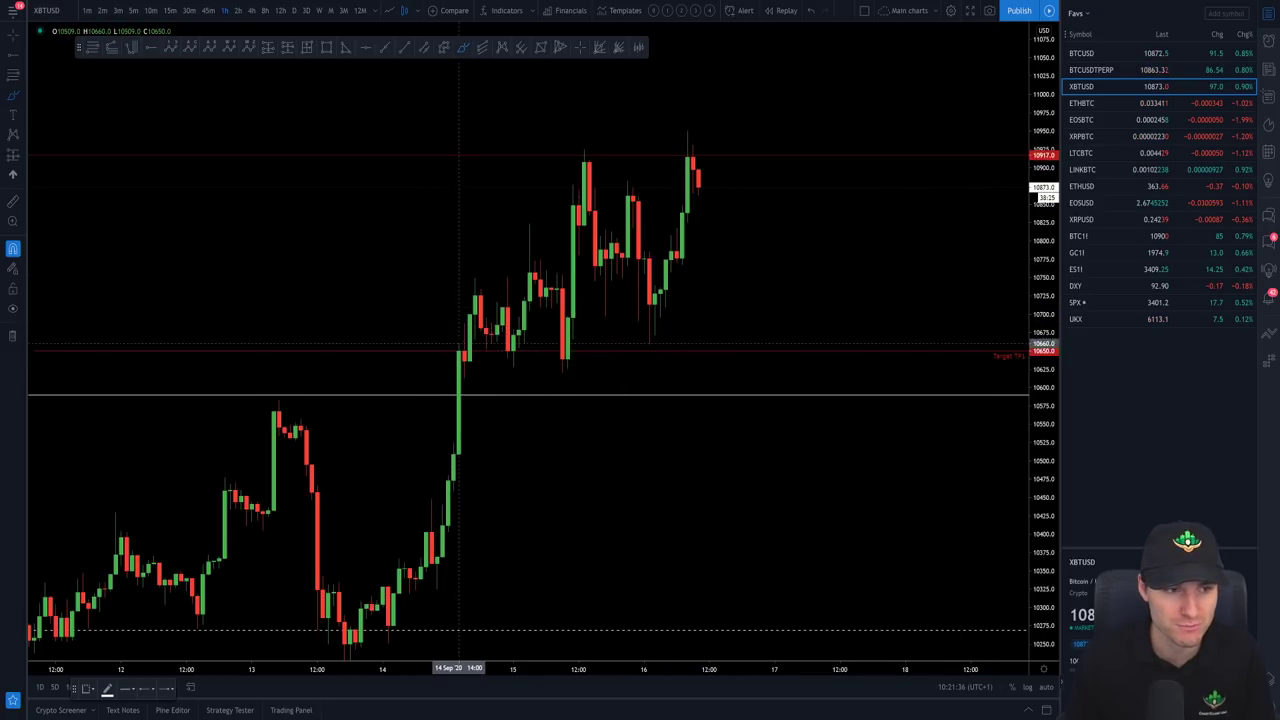
{"action": "mouse_move", "coordinate": [485, 328]}
{"action": "left_mouse_down"}
{"action": "mouse_move", "coordinate": [497, 342]}
{"action": "mouse_move", "coordinate": [595, 156]}
{"action": "mouse_move", "coordinate": [606, 282]}
{"action": "mouse_move", "coordinate": [636, 340]}
{"action": "mouse_move", "coordinate": [714, 156]}
{"action": "mouse_move", "coordinate": [762, 305]}
{"action": "mouse_move", "coordinate": [845, 277]}
{"action": "mouse_move", "coordinate": [935, 157]}
{"action": "left_mouse_up"}
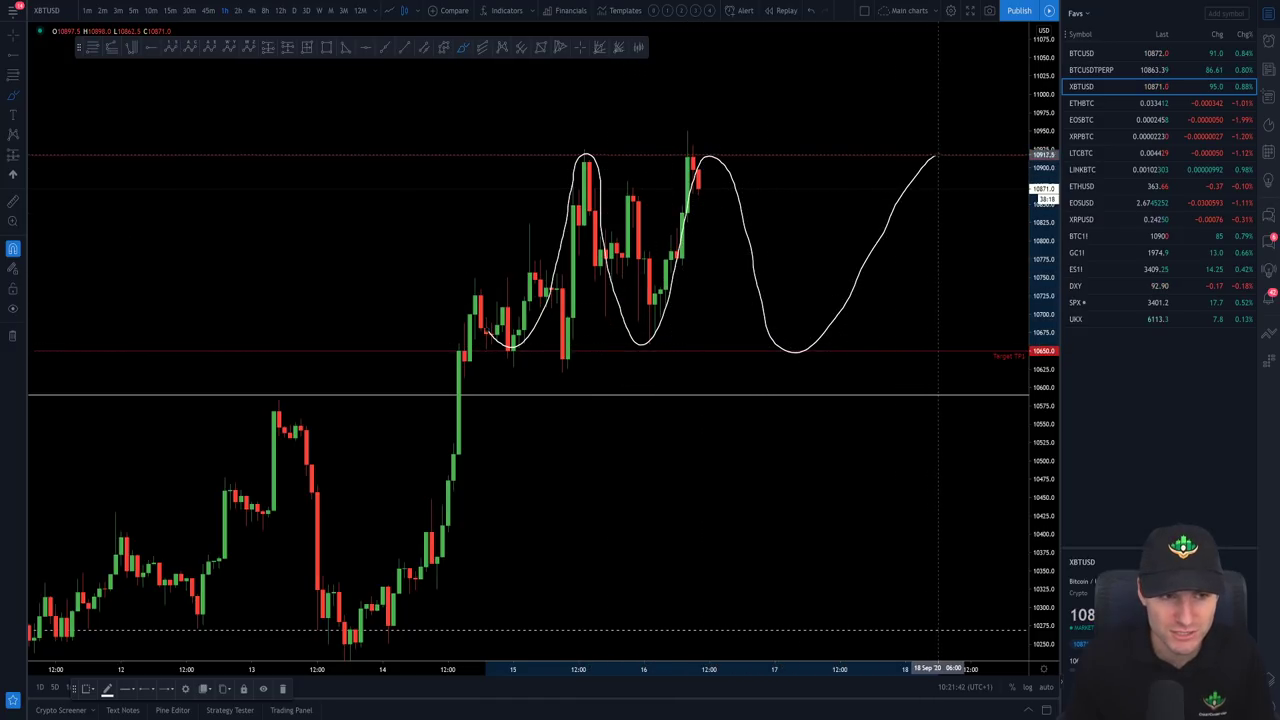
{"action": "key", "text": "ctrl+z"}
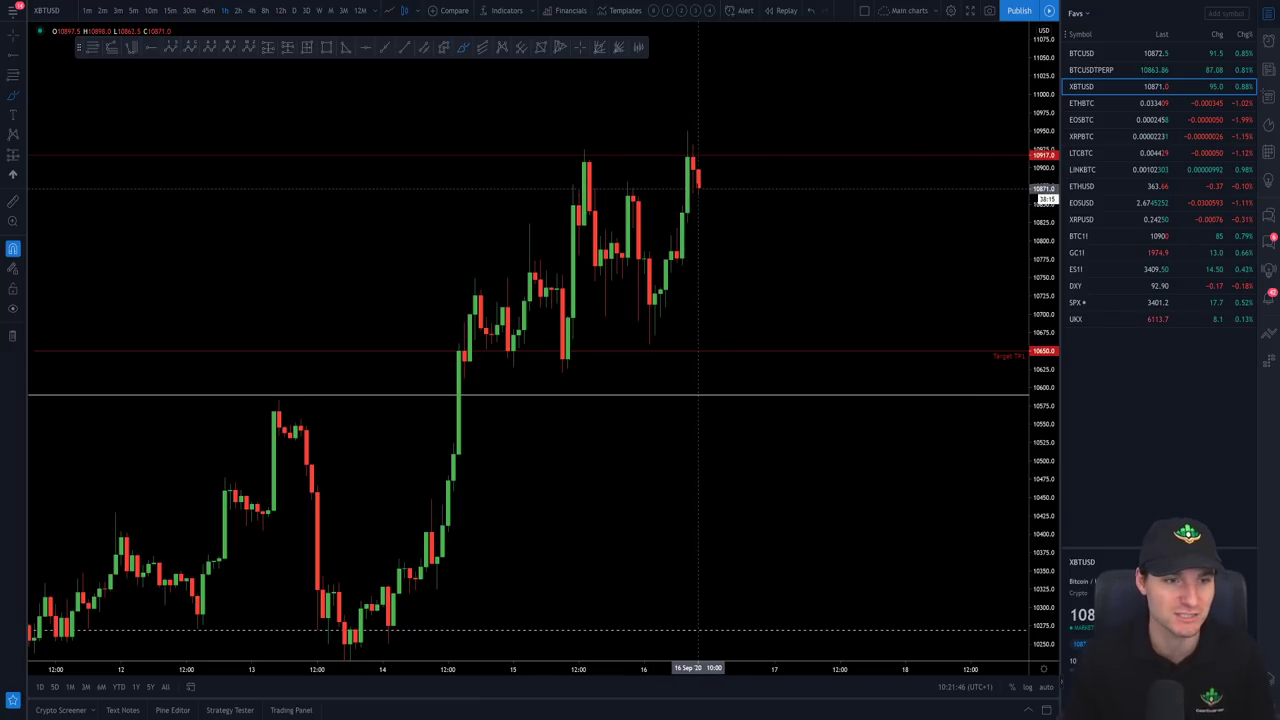
{"action": "mouse_move", "coordinate": [697, 192]}
{"action": "left_mouse_down"}
{"action": "mouse_move", "coordinate": [806, 90]}
{"action": "mouse_move", "coordinate": [837, 34]}
{"action": "left_mouse_up"}
{"action": "key", "text": "ctrl+z"}
{"action": "left_click_drag", "start_coordinate": [698, 192], "coordinate": [771, 543]}
{"action": "key", "text": "ctrl+z"}
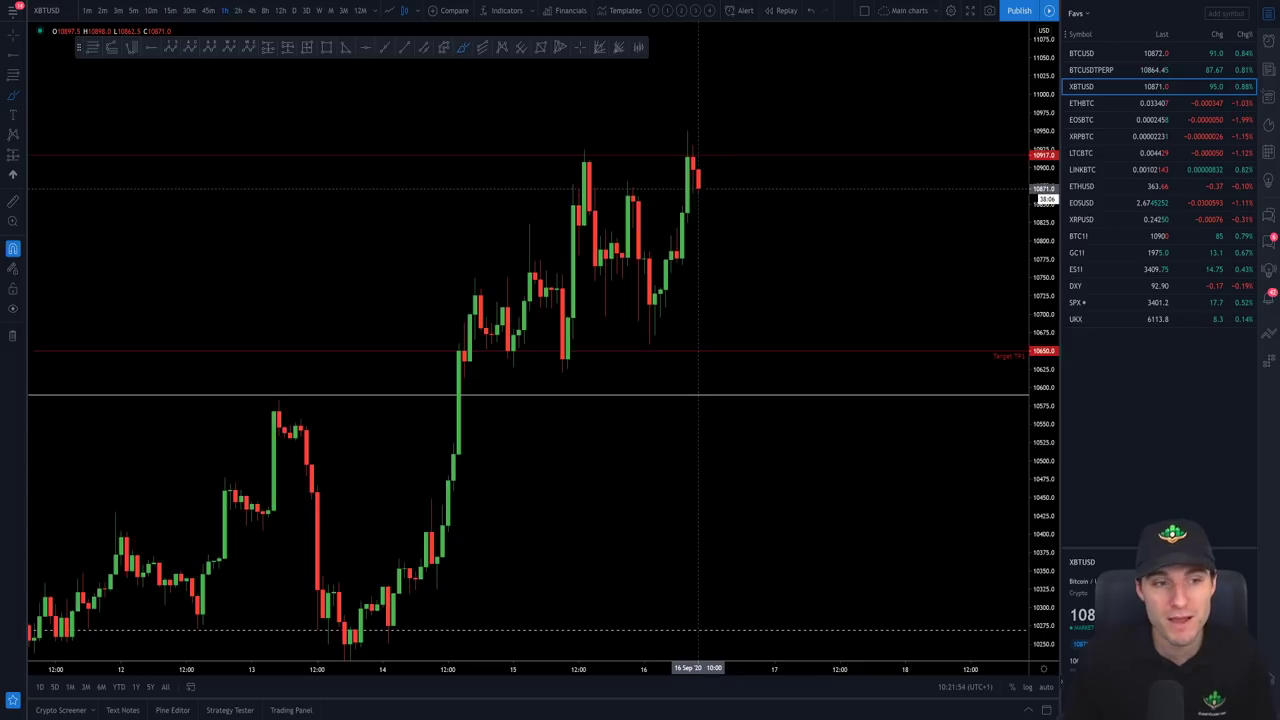
{"action": "mouse_move", "coordinate": [698, 188]}
{"action": "left_mouse_down"}
{"action": "mouse_move", "coordinate": [723, 206]}
{"action": "mouse_move", "coordinate": [826, 503]}
{"action": "left_mouse_up"}
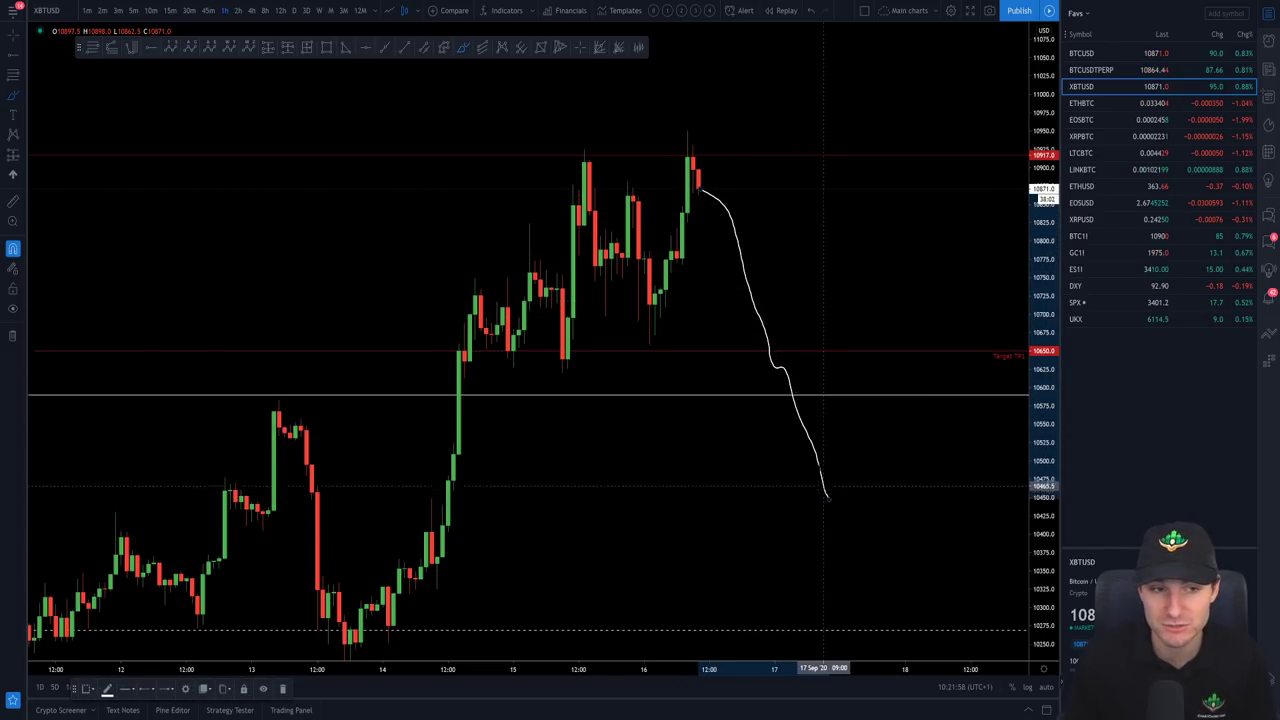
{"action": "key", "text": "ctrl+z"}
{"action": "mouse_move", "coordinate": [700, 187]}
{"action": "left_mouse_down"}
{"action": "mouse_move", "coordinate": [740, 212]}
{"action": "mouse_move", "coordinate": [774, 130]}
{"action": "mouse_move", "coordinate": [811, 126]}
{"action": "mouse_move", "coordinate": [861, 44]}
{"action": "left_mouse_up"}
{"action": "key", "text": "ctrl+z"}
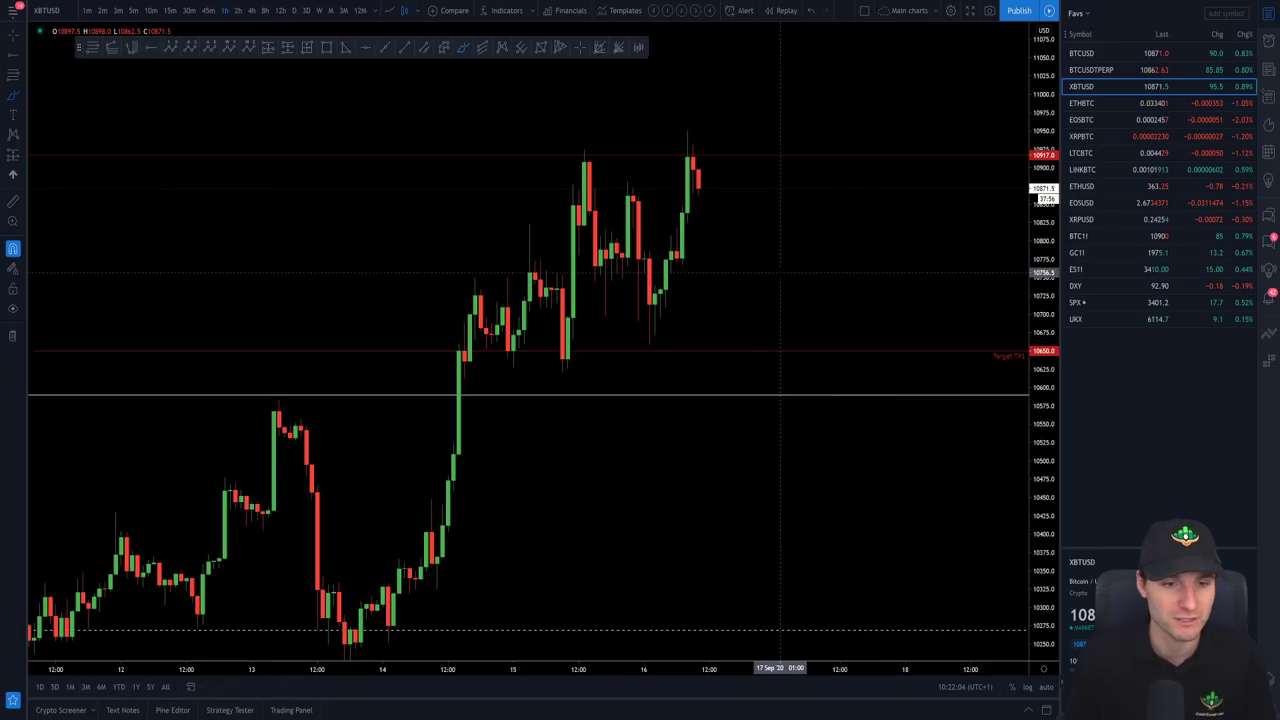
{"action": "left_click_drag", "start_coordinate": [737, 278], "coordinate": [787, 280]}
{"action": "scroll", "coordinate": [768, 130], "scroll_direction": "up", "scroll_amount": 2}
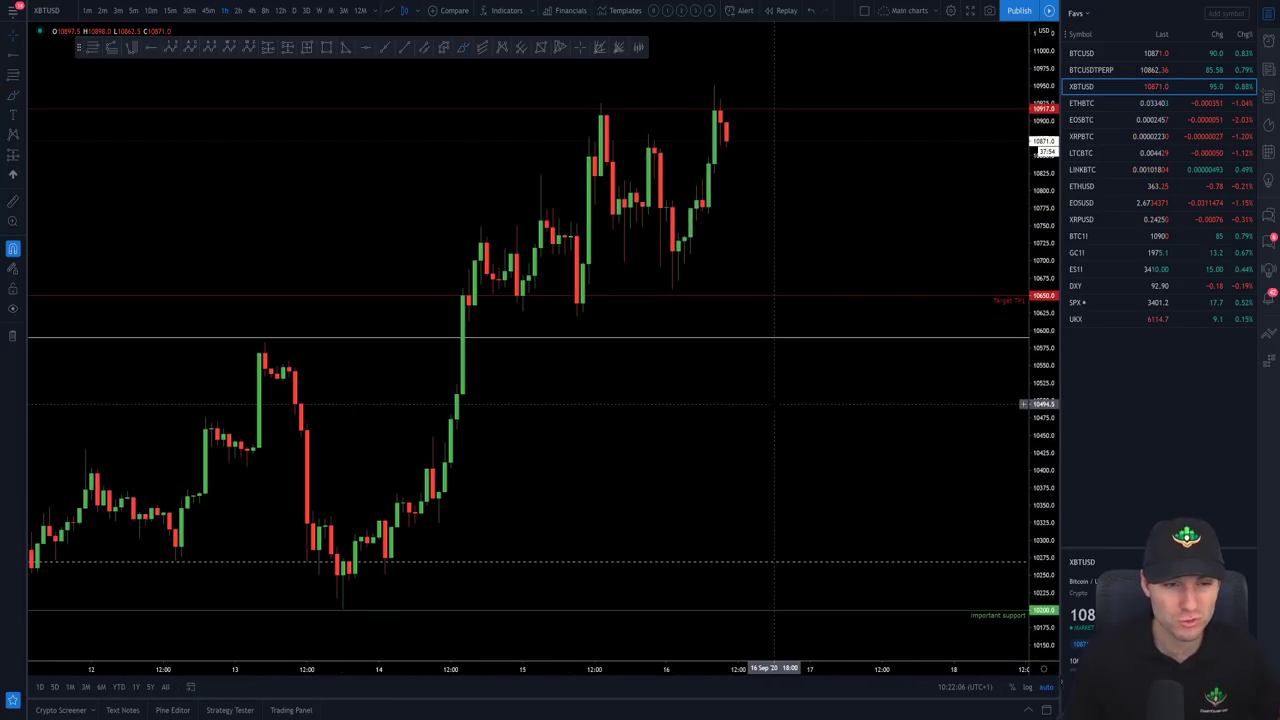
{"action": "left_click", "coordinate": [326, 47]}
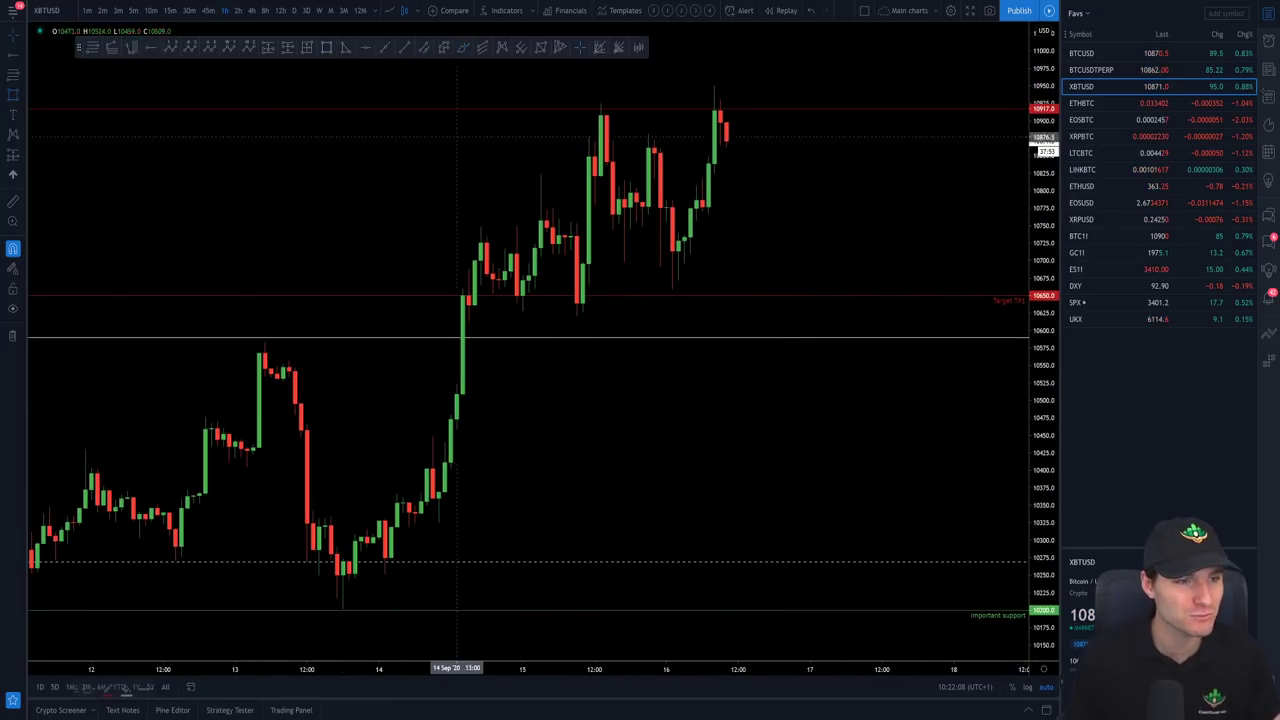
{"action": "mouse_move", "coordinate": [553, 101]}
{"action": "left_mouse_down"}
{"action": "mouse_move", "coordinate": [763, 131]}
{"action": "mouse_move", "coordinate": [805, 118]}
{"action": "left_mouse_up"}
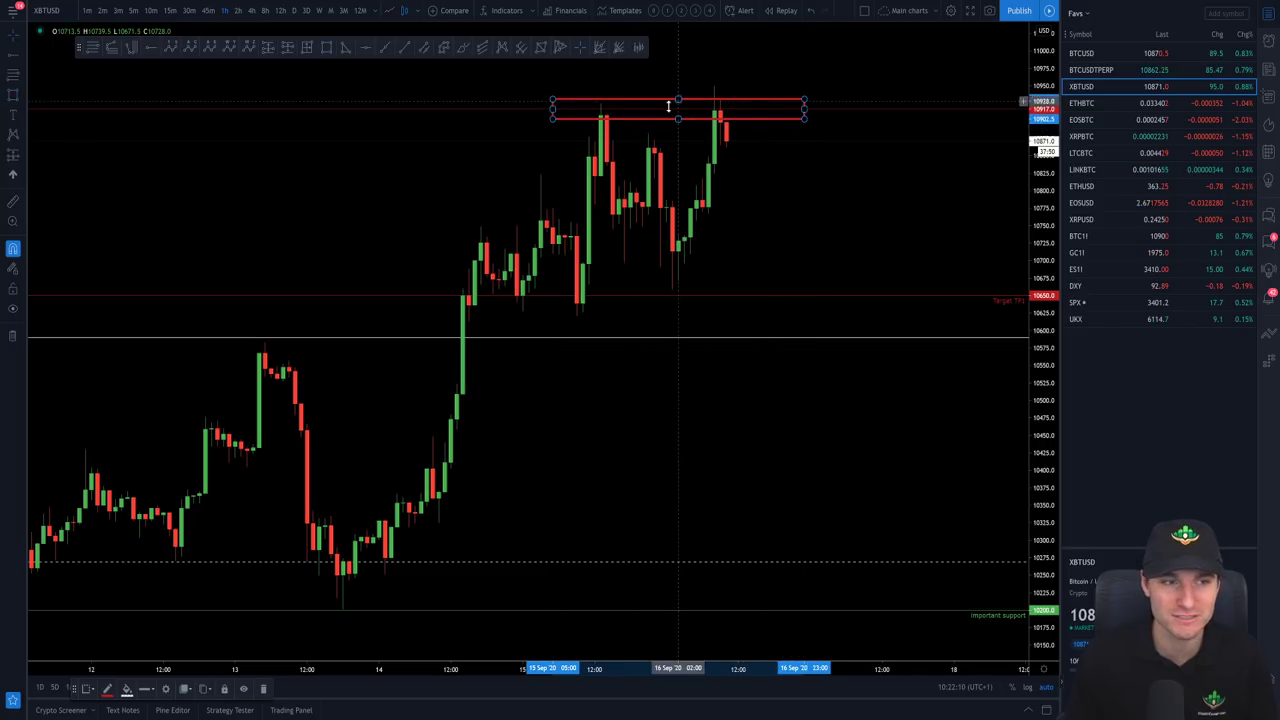
{"action": "key", "text": "Delete"}
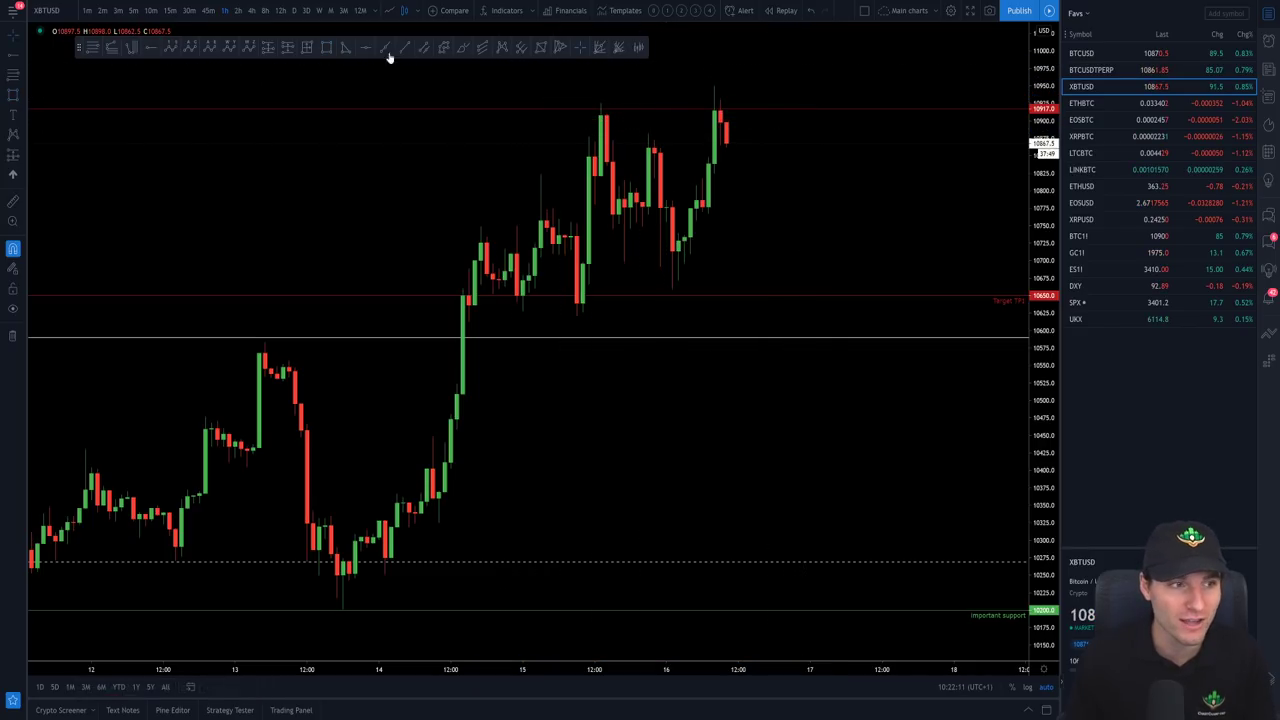
{"action": "left_click", "coordinate": [326, 47]}
{"action": "left_click_drag", "start_coordinate": [415, 276], "coordinate": [820, 305]}
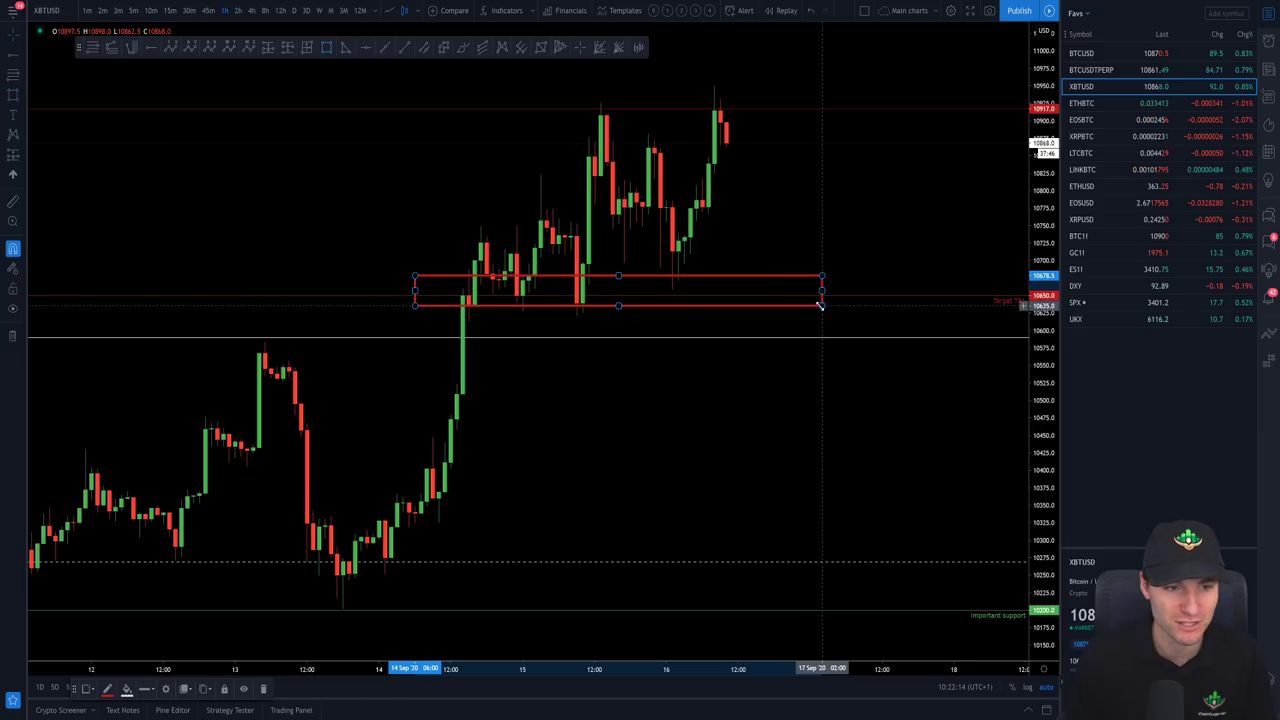
{"action": "key", "text": "Delete"}
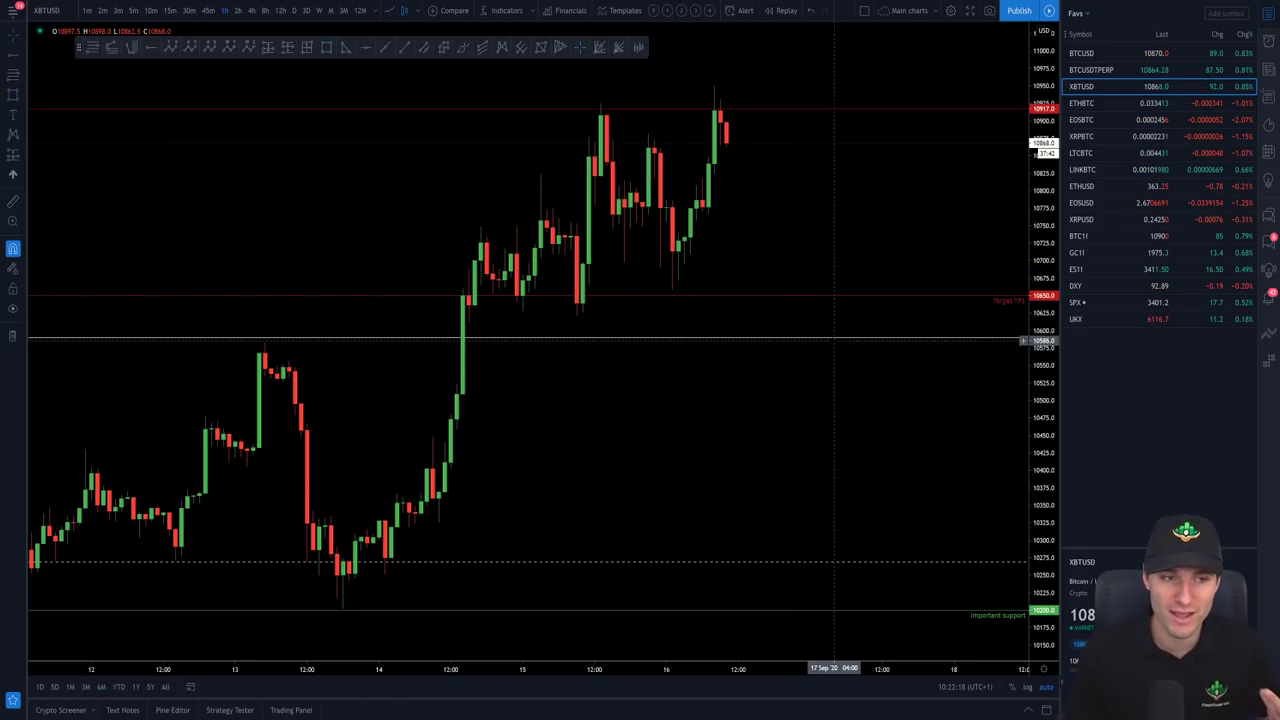
{"action": "scroll", "coordinate": [822, 307], "scroll_direction": "up", "scroll_amount": 1}
{"action": "left_click_drag", "start_coordinate": [763, 266], "coordinate": [903, 286]}
{"action": "scroll", "coordinate": [903, 286], "scroll_direction": "up", "scroll_amount": 2}
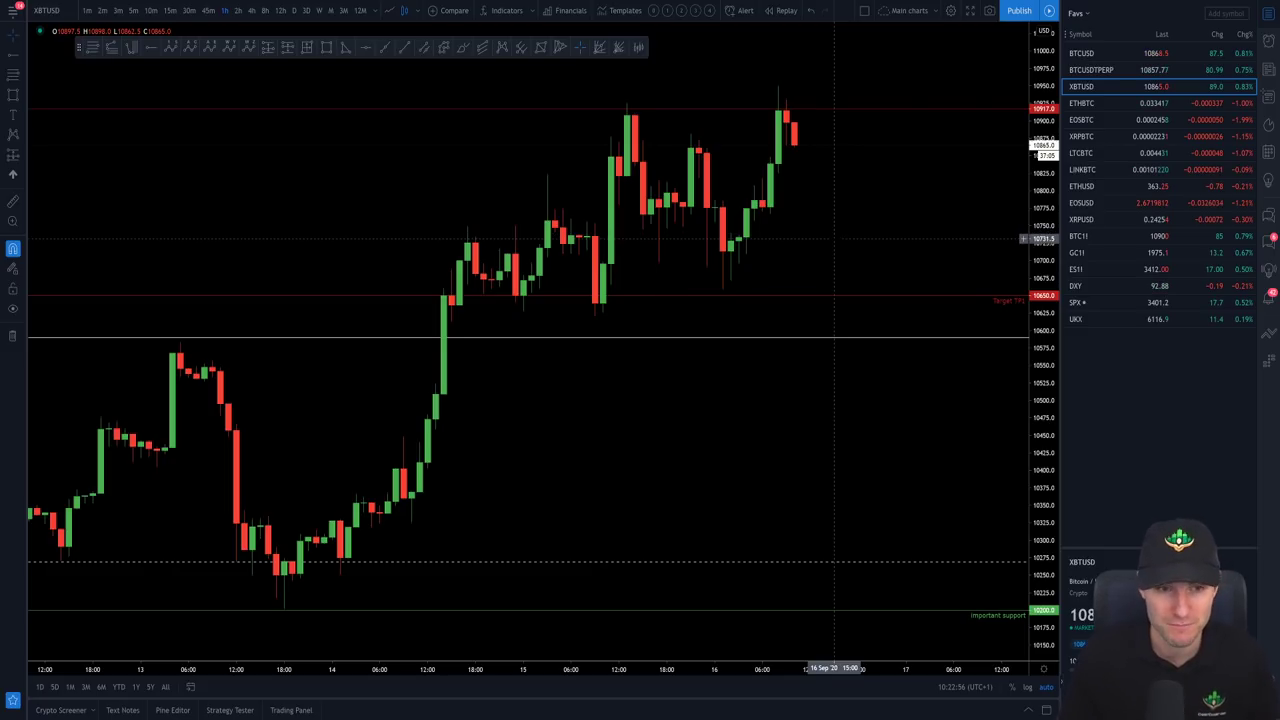
{"action": "scroll", "coordinate": [840, 230], "scroll_direction": "up", "scroll_amount": 1}
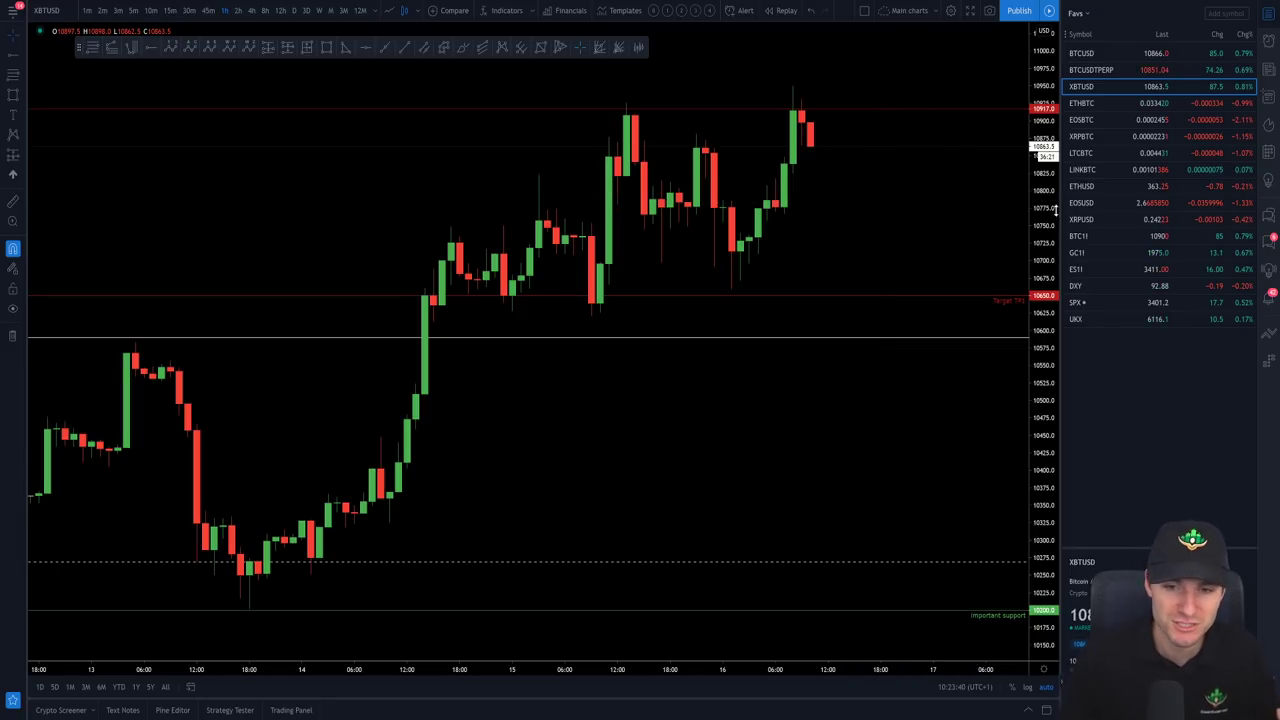
{"action": "left_click", "coordinate": [1100, 269]}
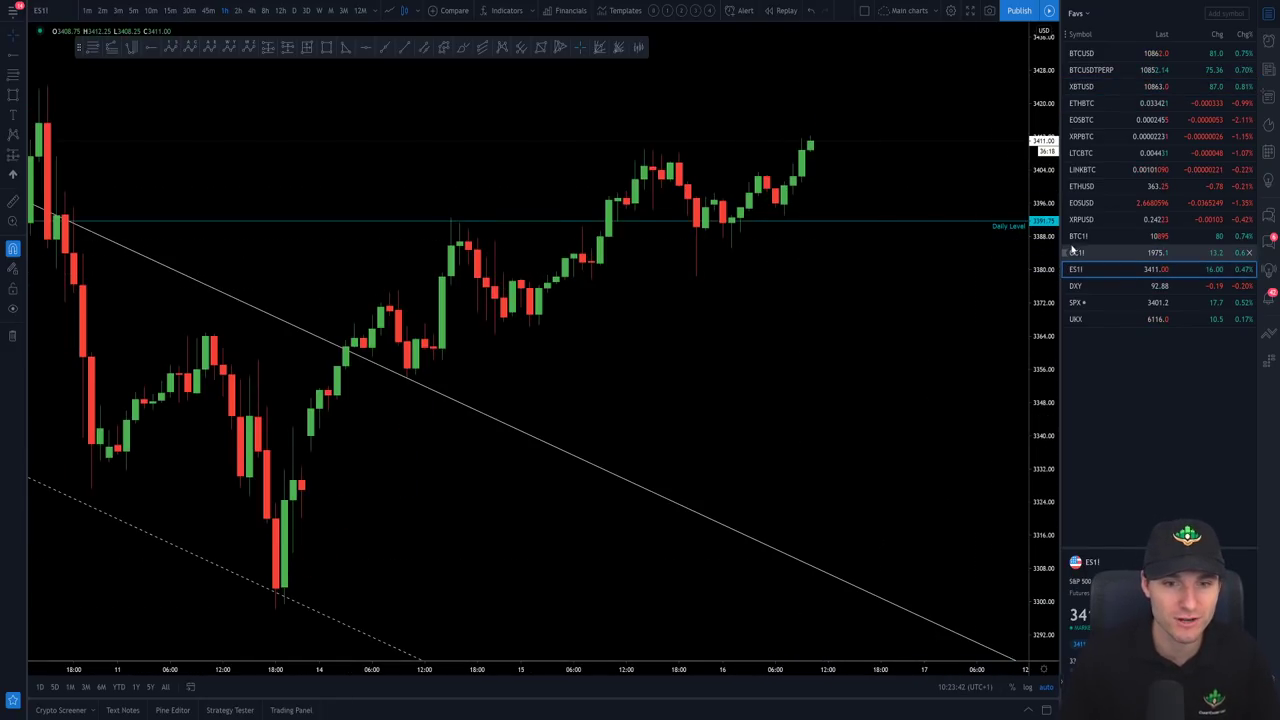
{"action": "left_click", "coordinate": [1107, 257]}
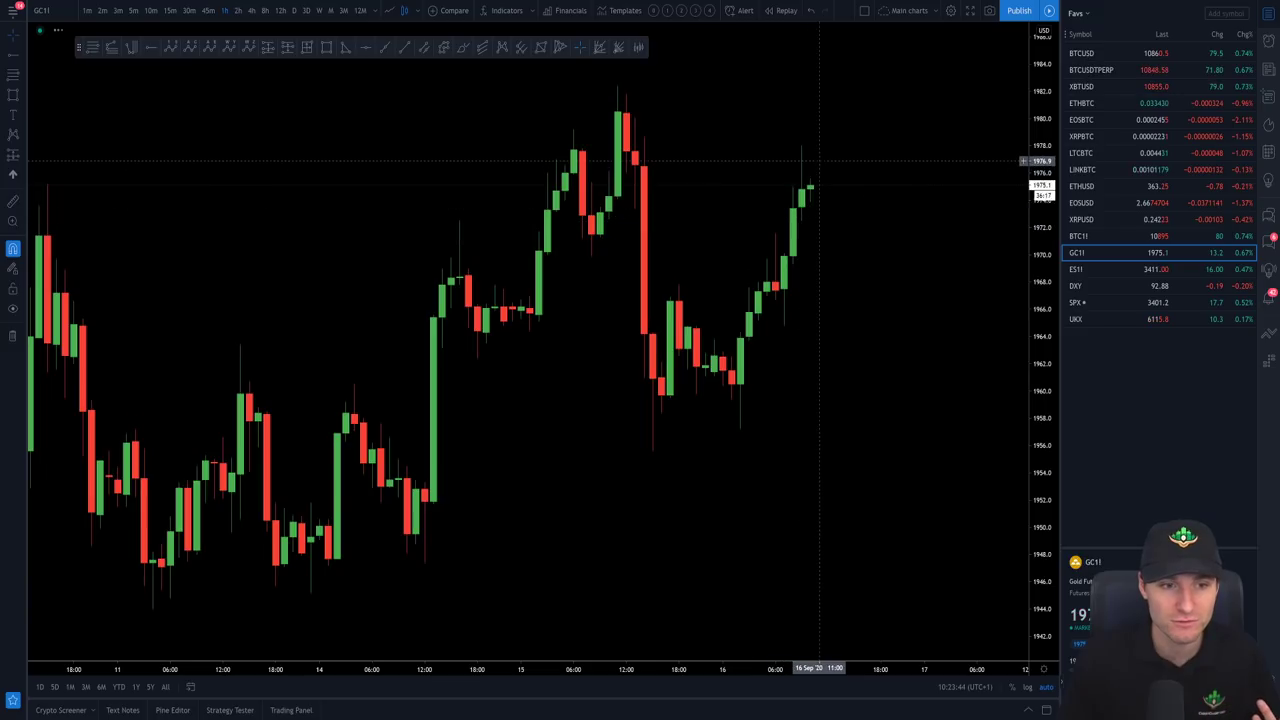
{"action": "left_click", "coordinate": [1096, 58]}
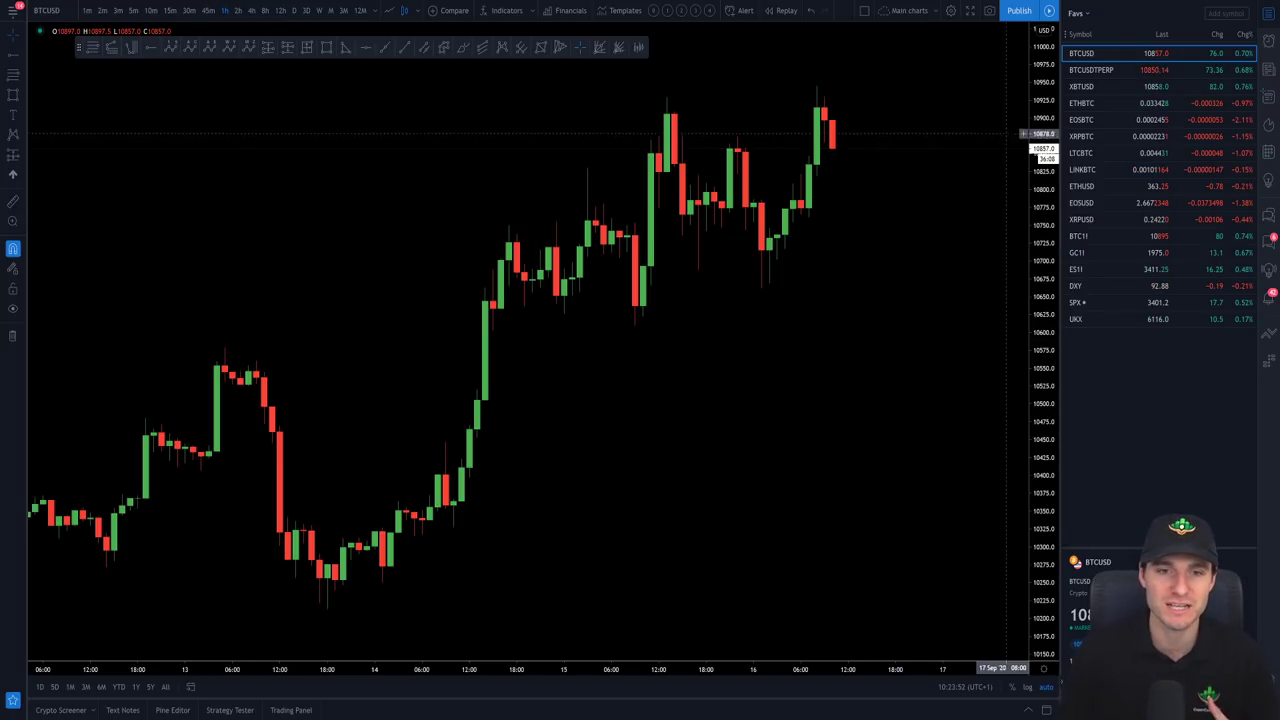
{"action": "left_click", "coordinate": [1107, 90]}
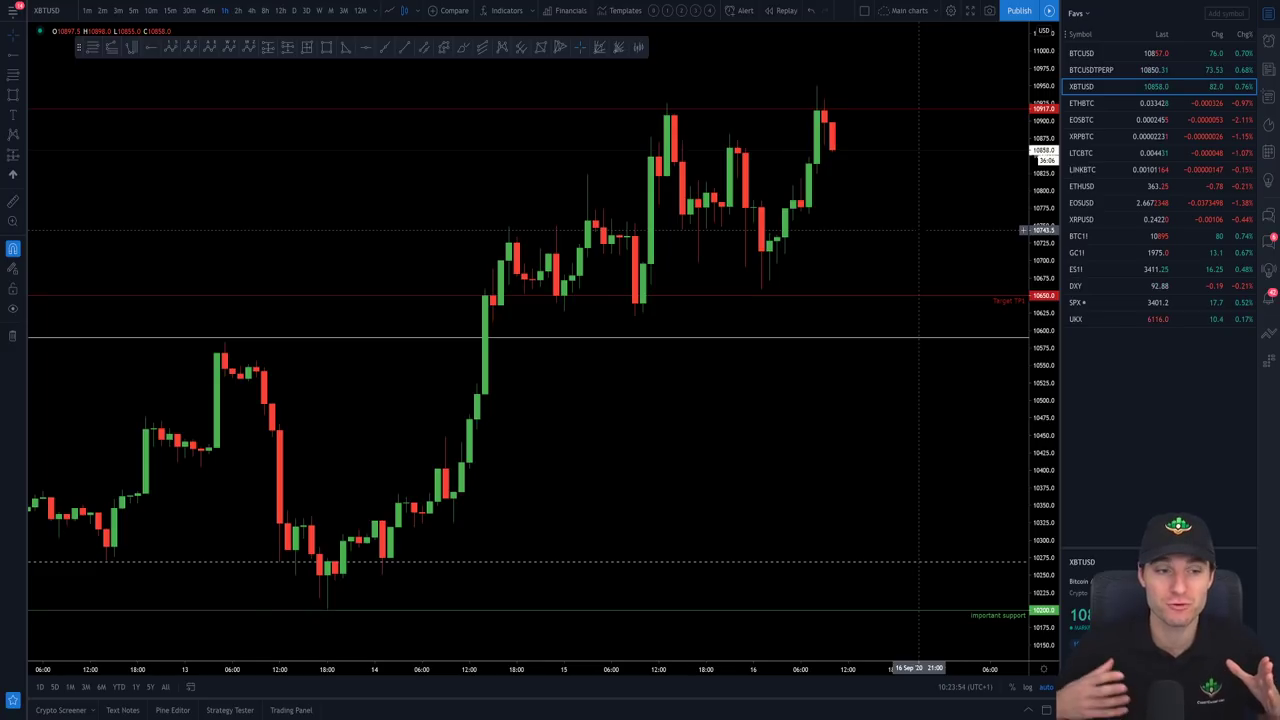